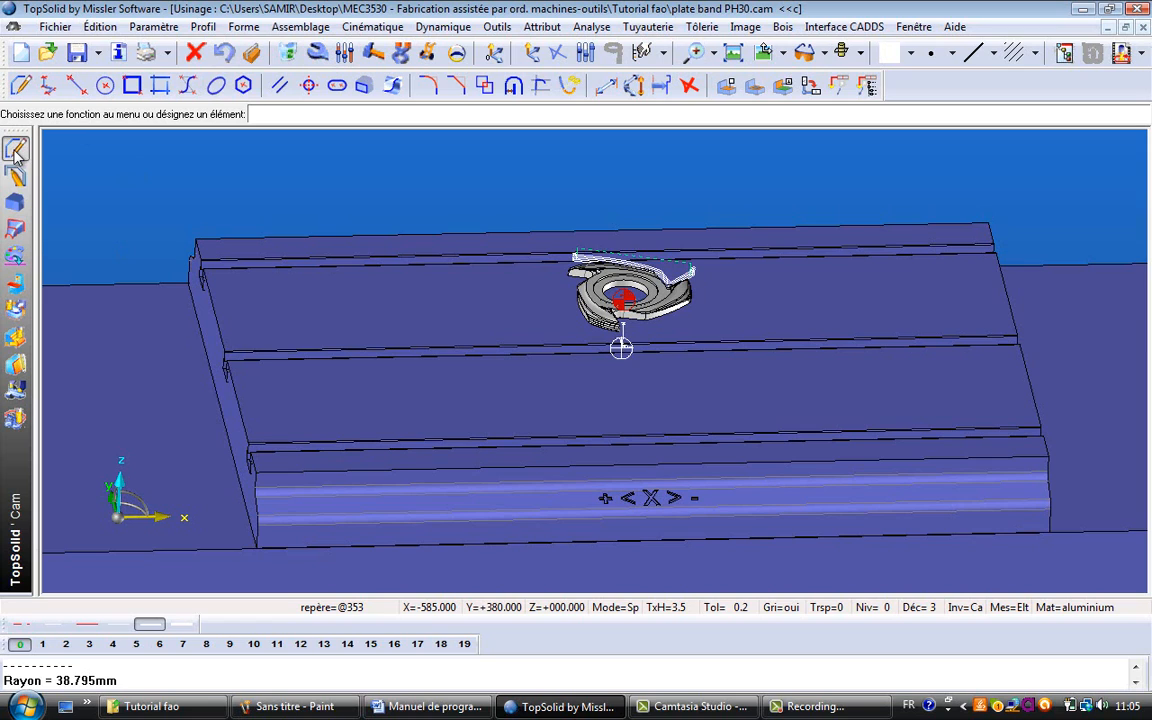
# - Start generating the machining blocks with the SIEMENS 840D post-processor
pyautogui.click(16, 285)
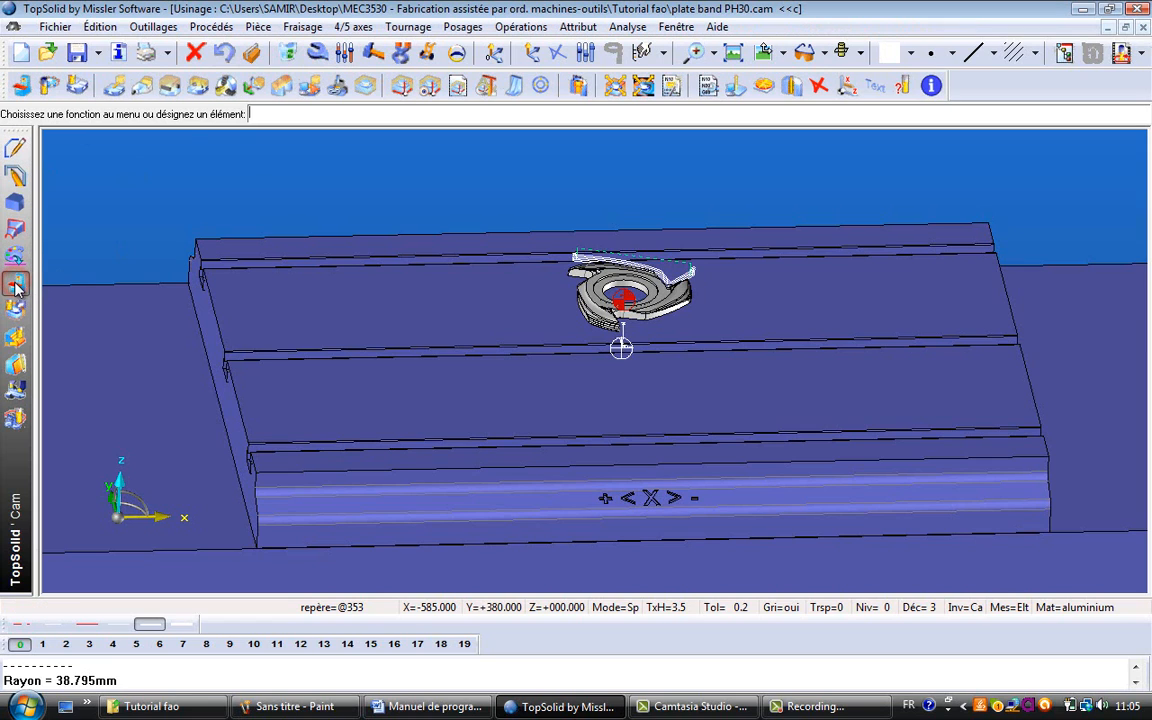
pyautogui.click(521, 27)
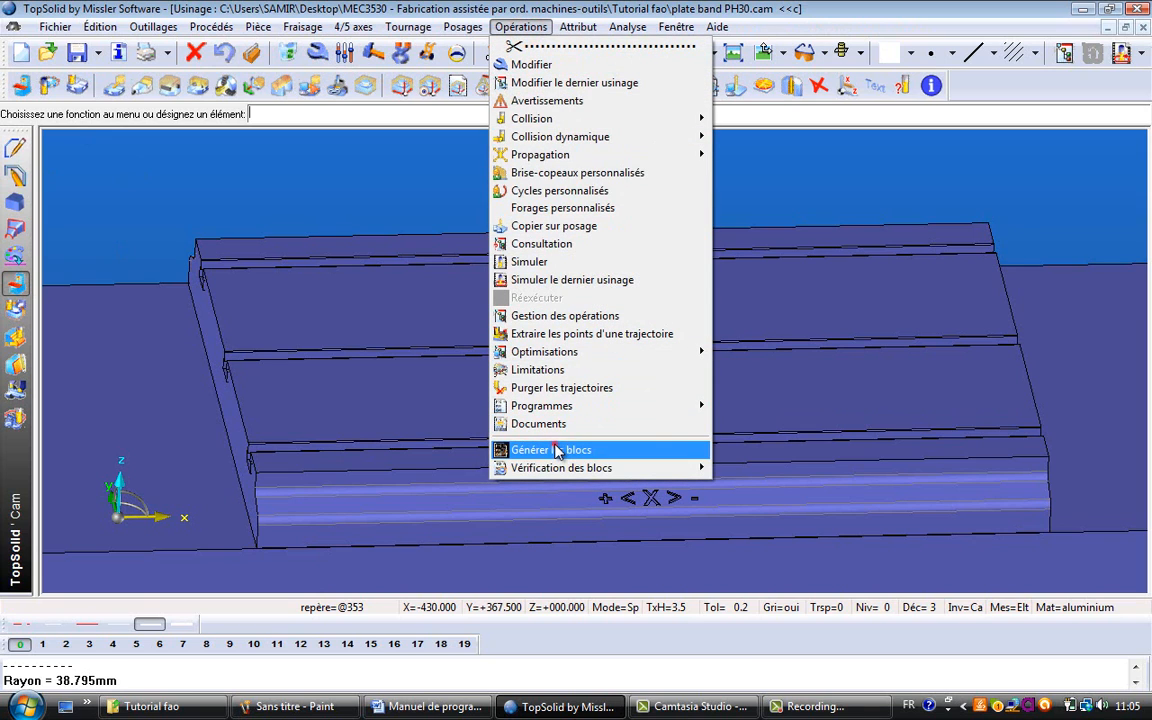
pyautogui.click(557, 451)
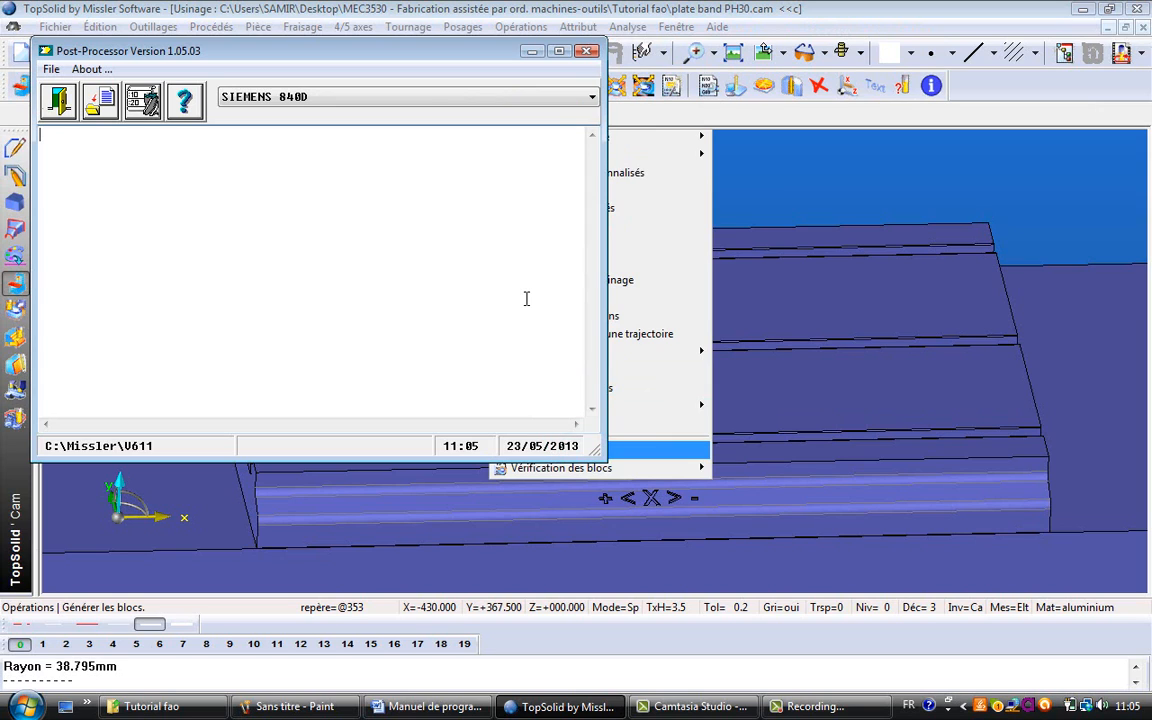
pyautogui.click(428, 97)
pyautogui.click(429, 96)
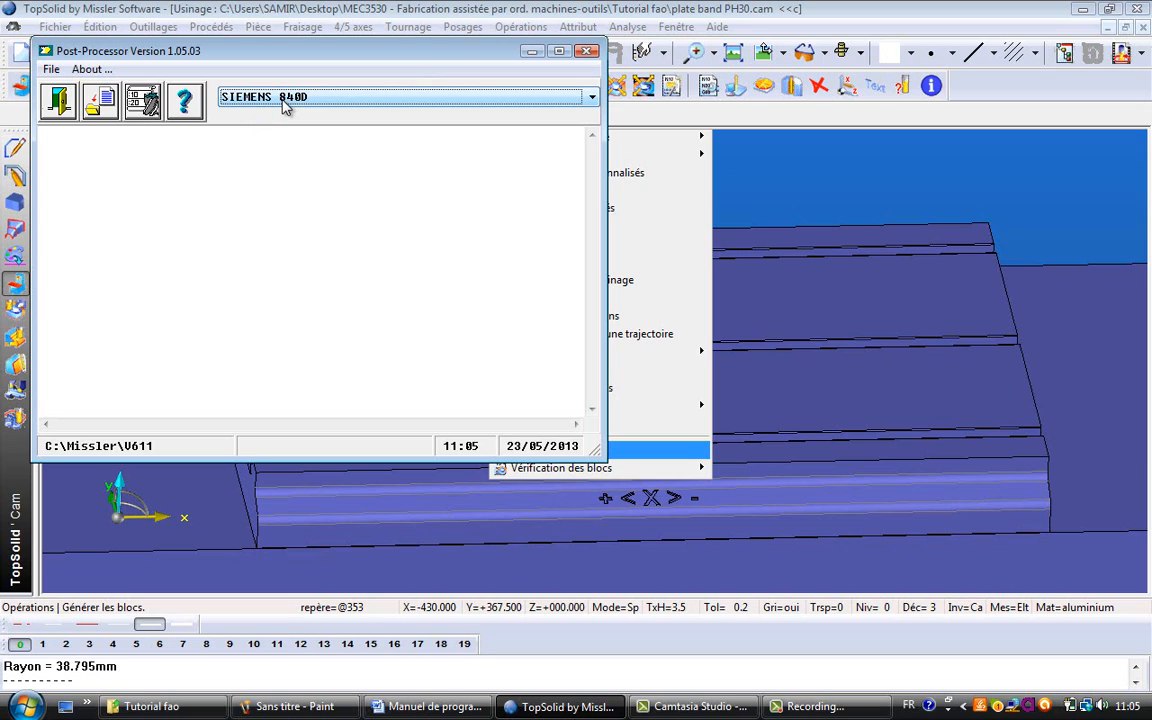
pyautogui.click(228, 103)
# - Output the ISO file as MEC3530 on the desktop, with ISO file number 1 and part name MEC3530
pyautogui.click(102, 104)
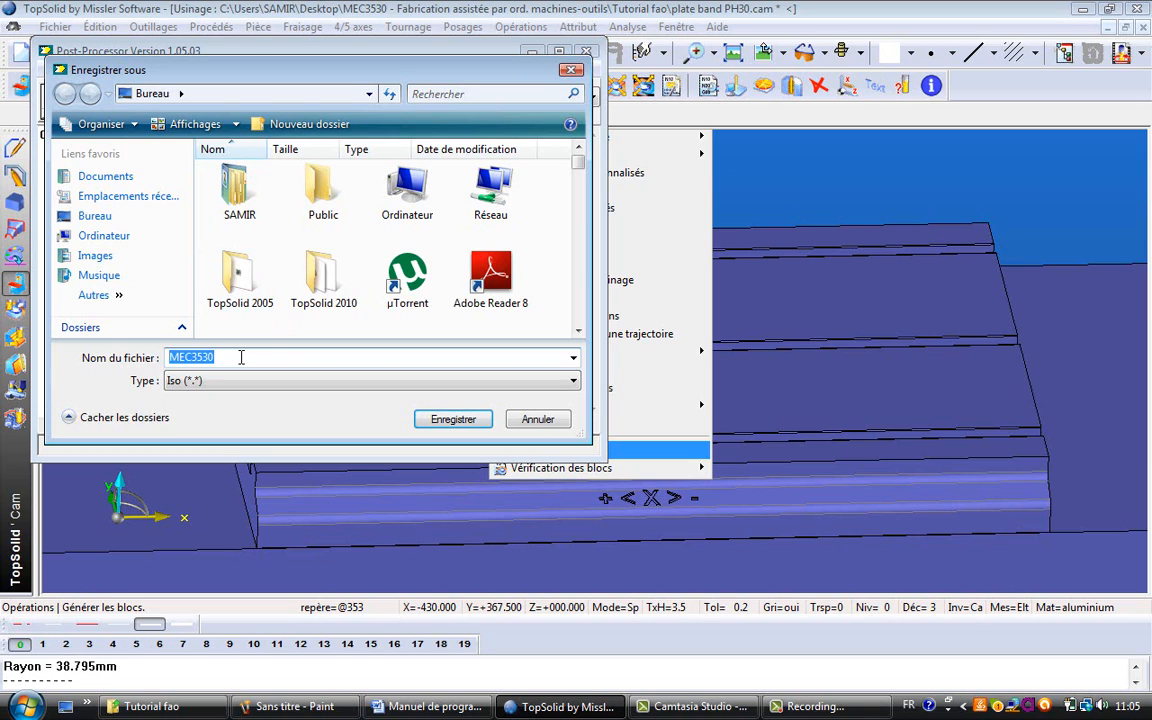
pyautogui.click(453, 419)
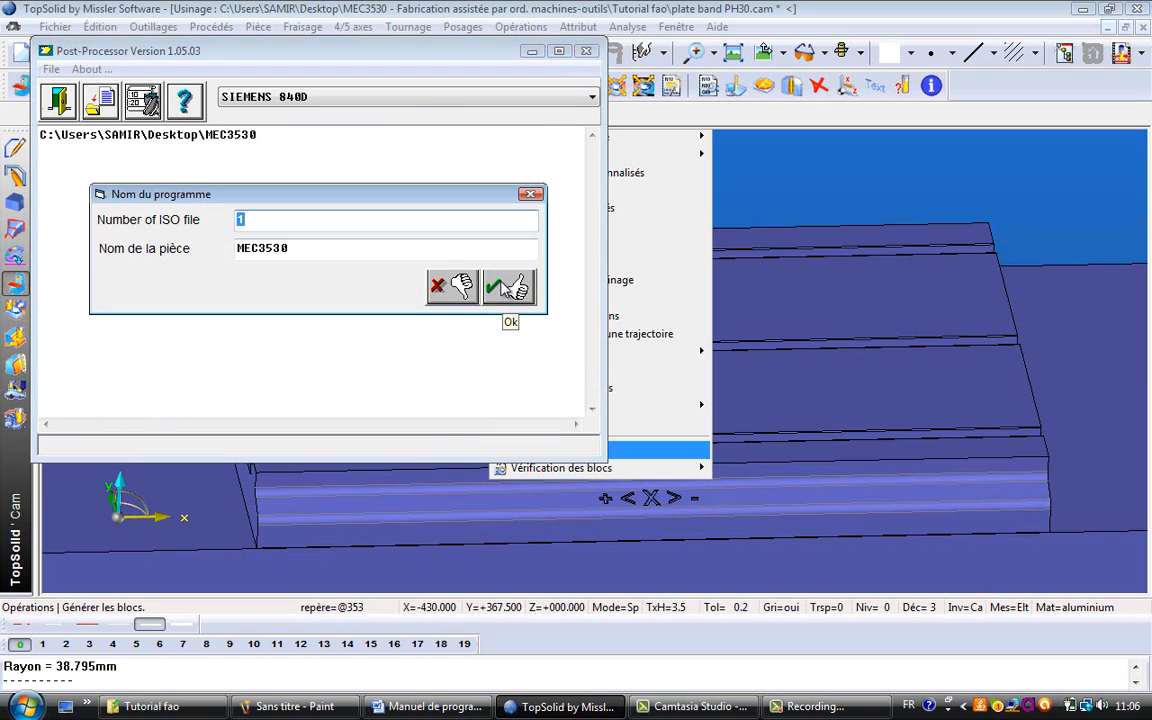
pyautogui.click(506, 289)
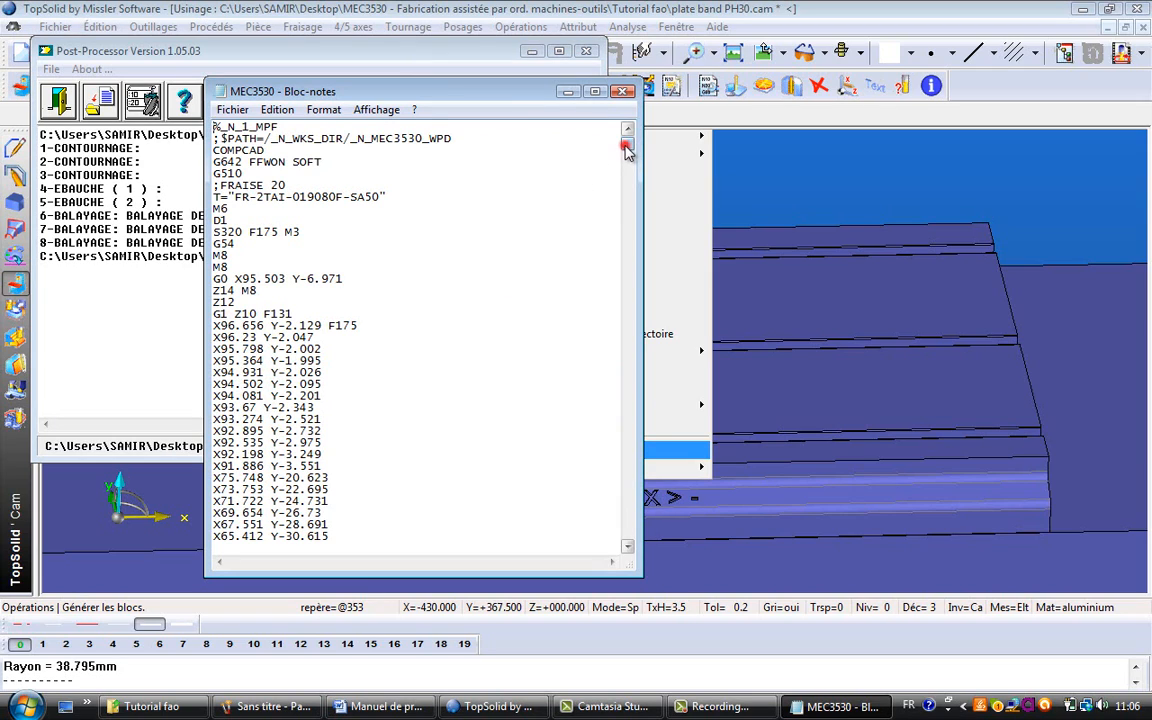
# - Look through the generated MEC3530 program and search it downward for "d0"
pyautogui.moveTo(628, 150); pyautogui.dragTo(627, 478)
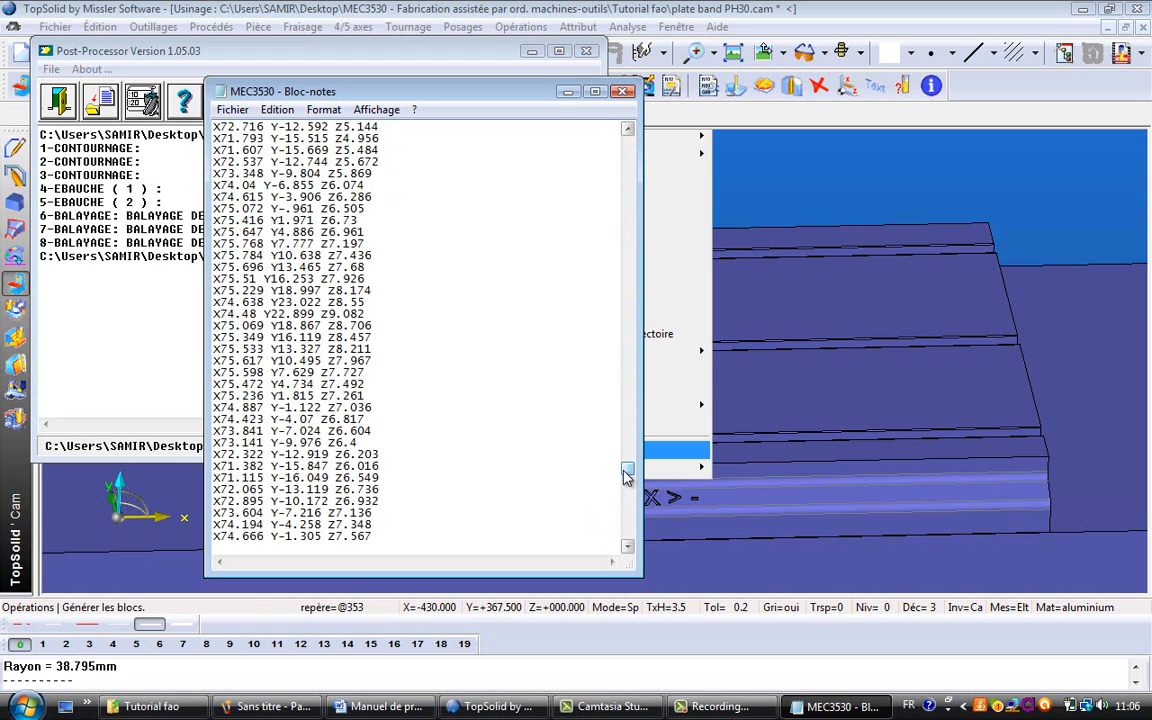
pyautogui.moveTo(625, 477); pyautogui.dragTo(626, 148)
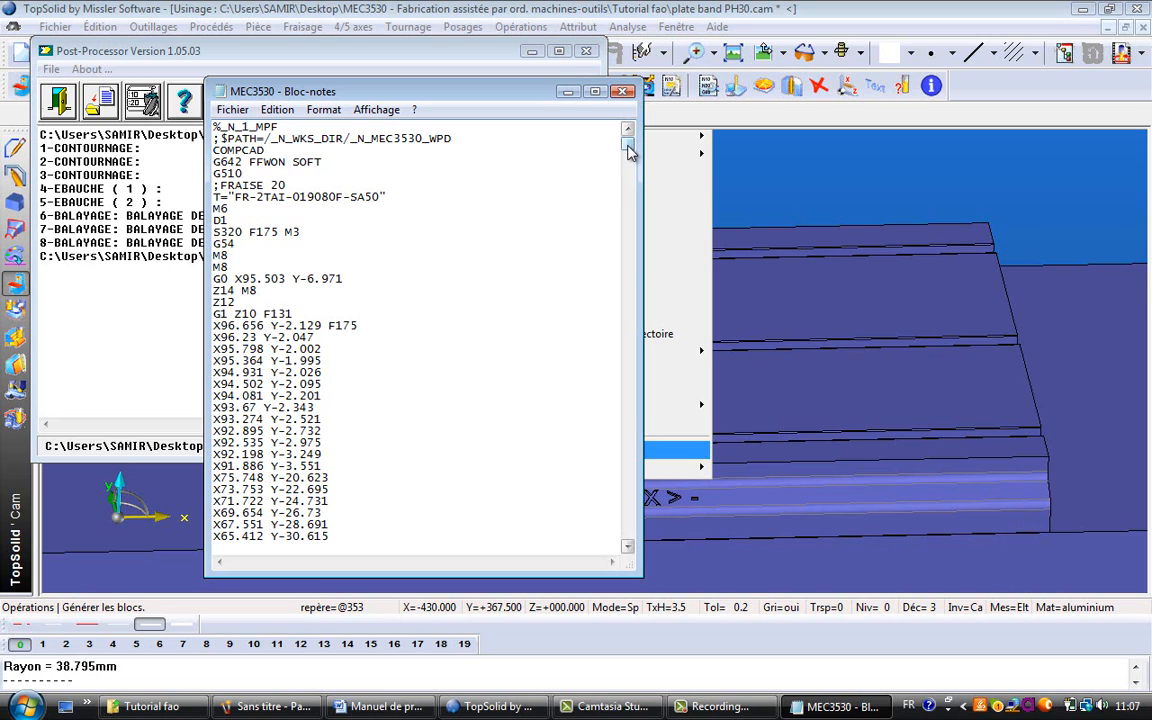
pyautogui.moveTo(630, 150)
pyautogui.mouseDown()
pyautogui.moveTo(630, 170)
pyautogui.moveTo(628, 142)
pyautogui.mouseUp()
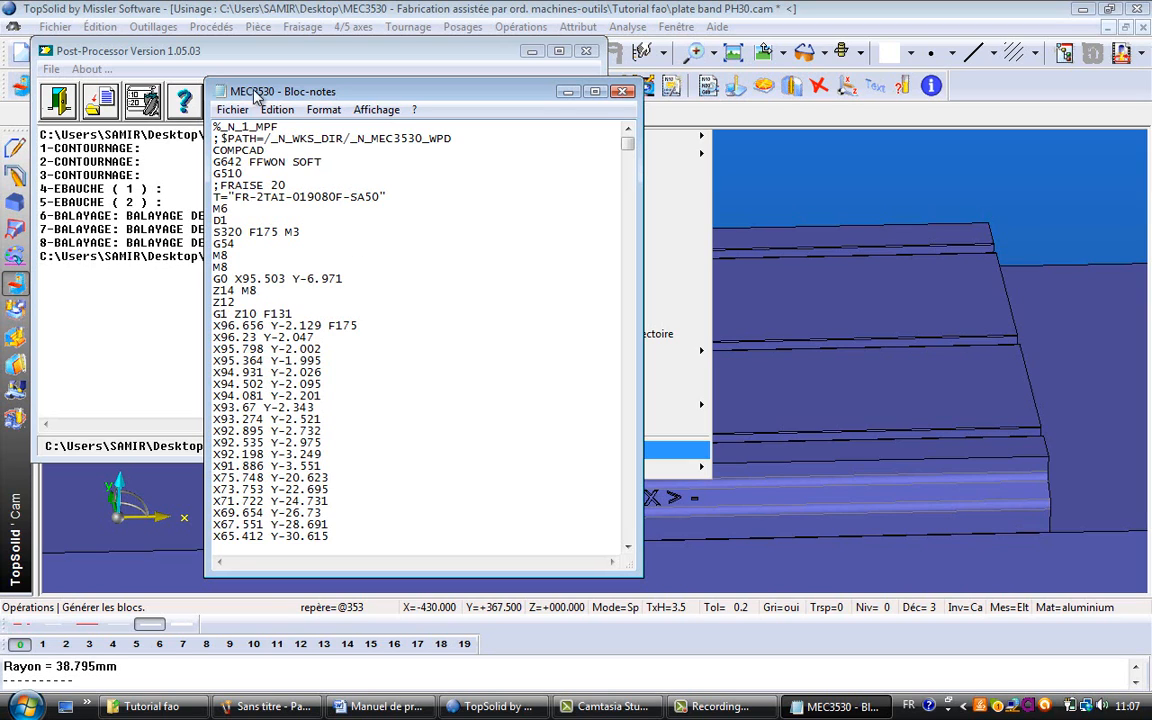
pyautogui.click(279, 110)
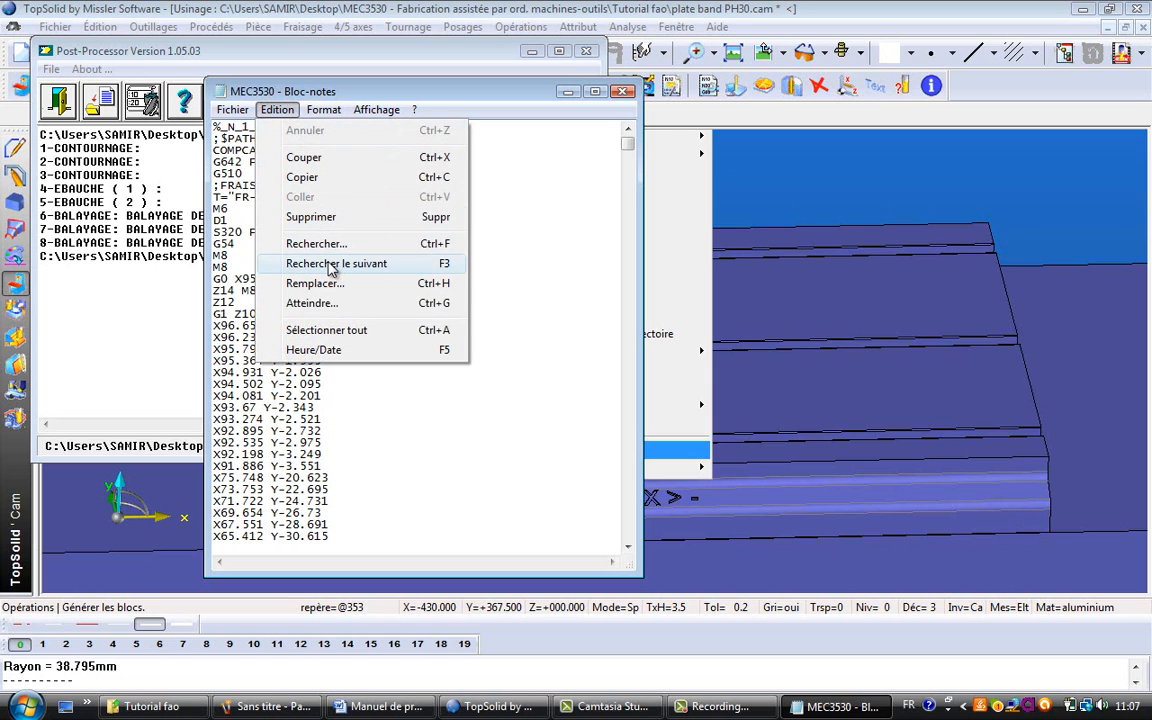
pyautogui.click(326, 246)
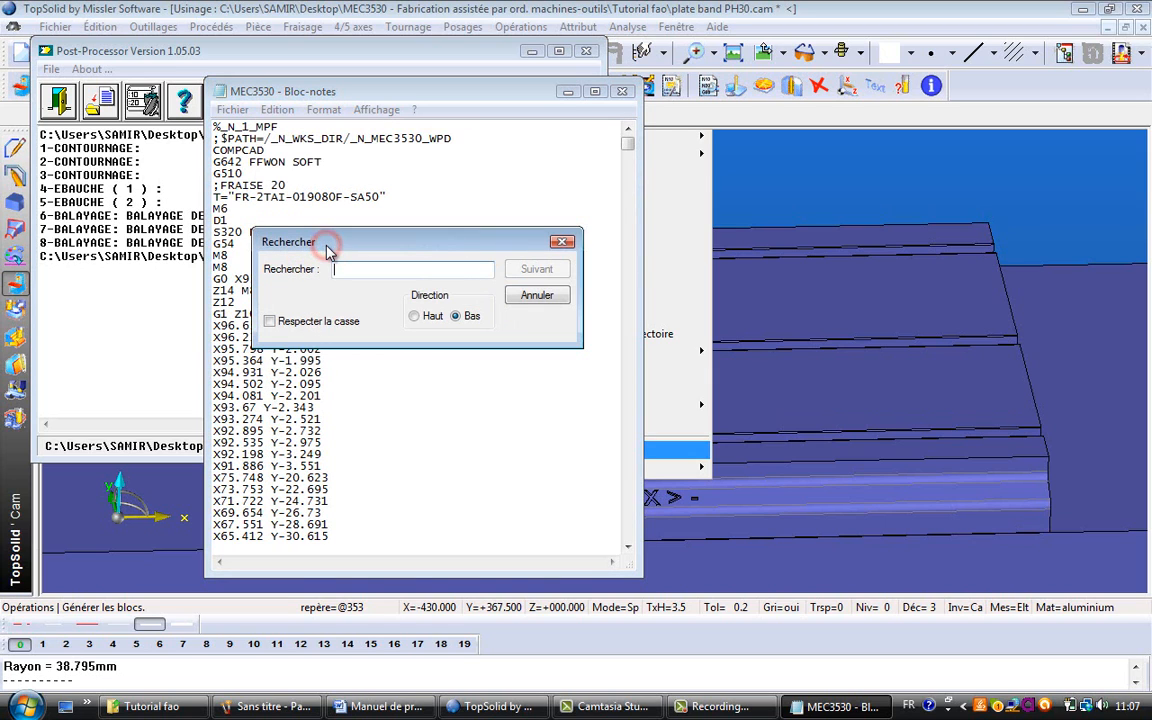
pyautogui.write('d')
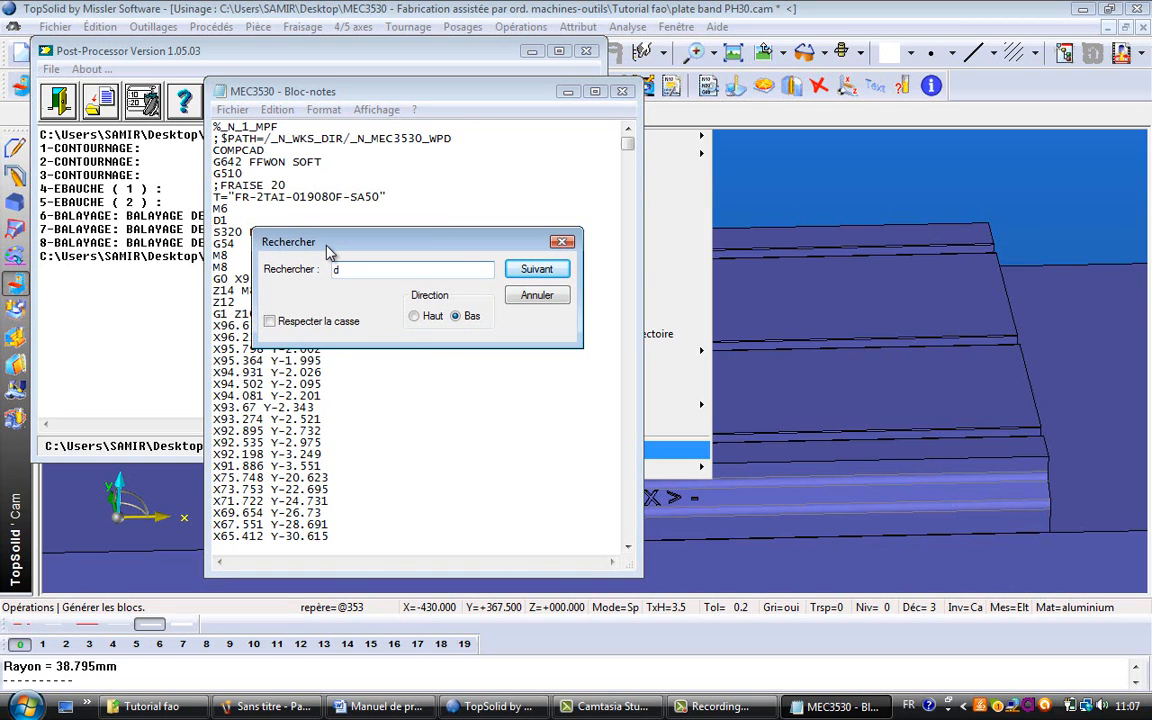
pyautogui.write('à')
pyautogui.write('0')
pyautogui.click(533, 271)
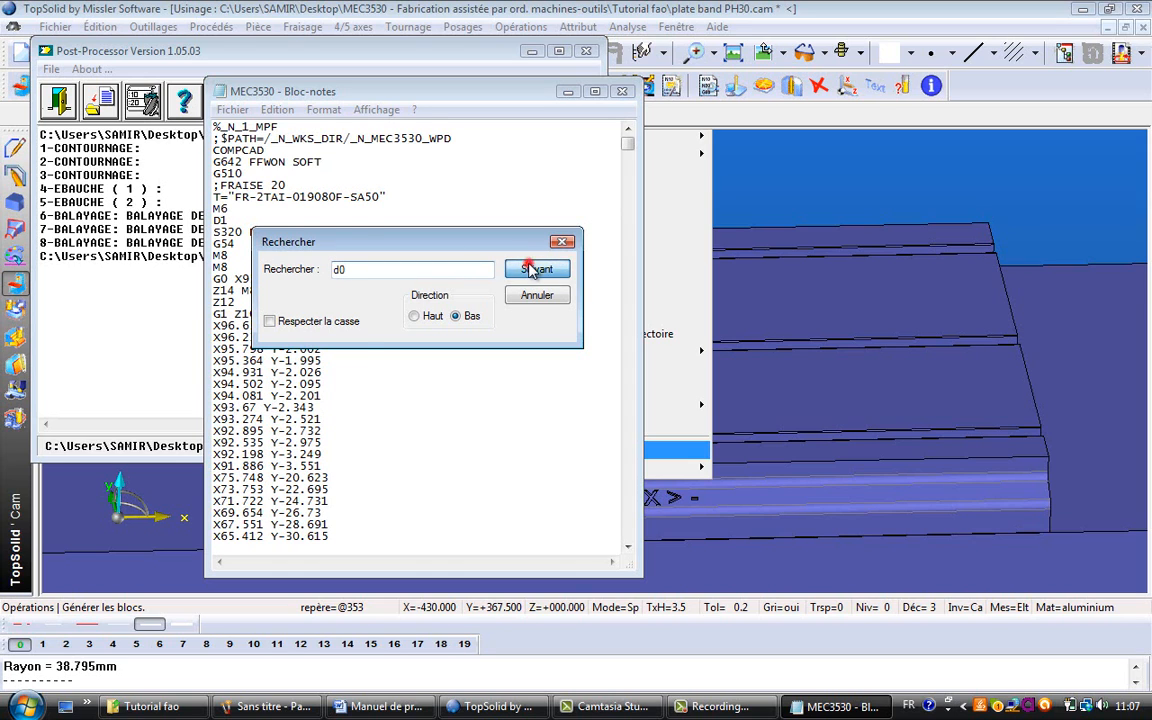
pyautogui.click(454, 242)
pyautogui.moveTo(454, 242); pyautogui.dragTo(535, 102)
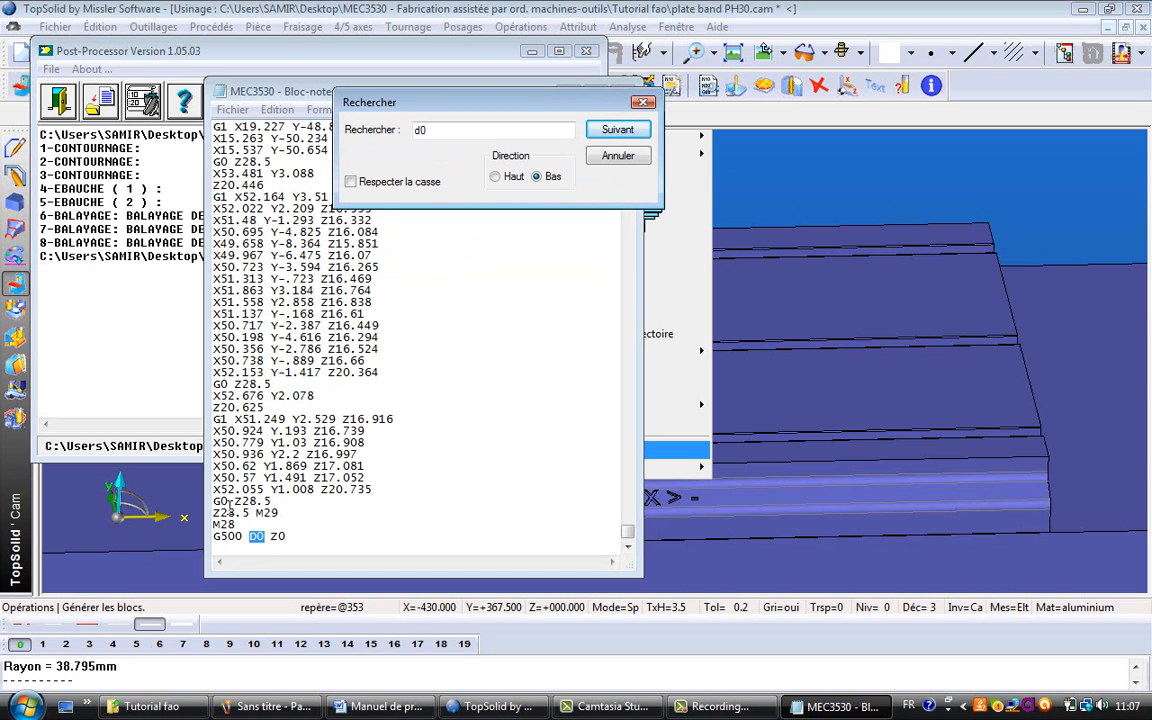
# - Delete the "G500 D0 Z0" and "G53 Y0 Z0 D0" lines just before M30 at the program's end
pyautogui.click(222, 501)
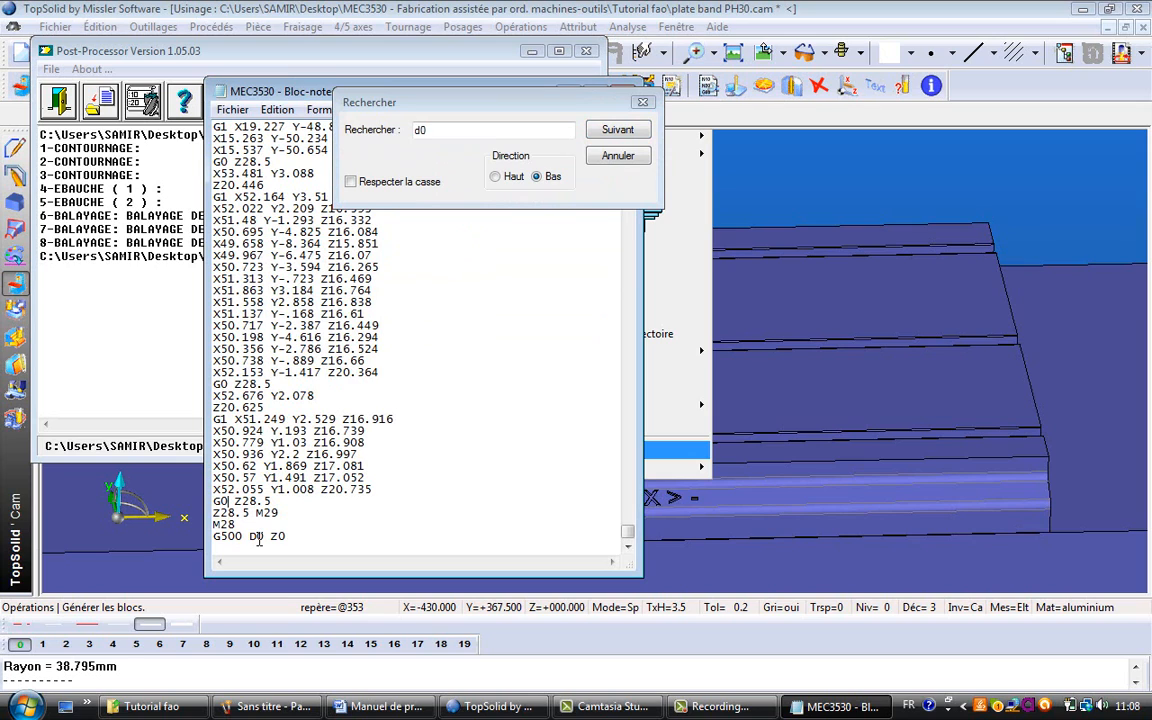
pyautogui.scroll(-1, 270, 540)
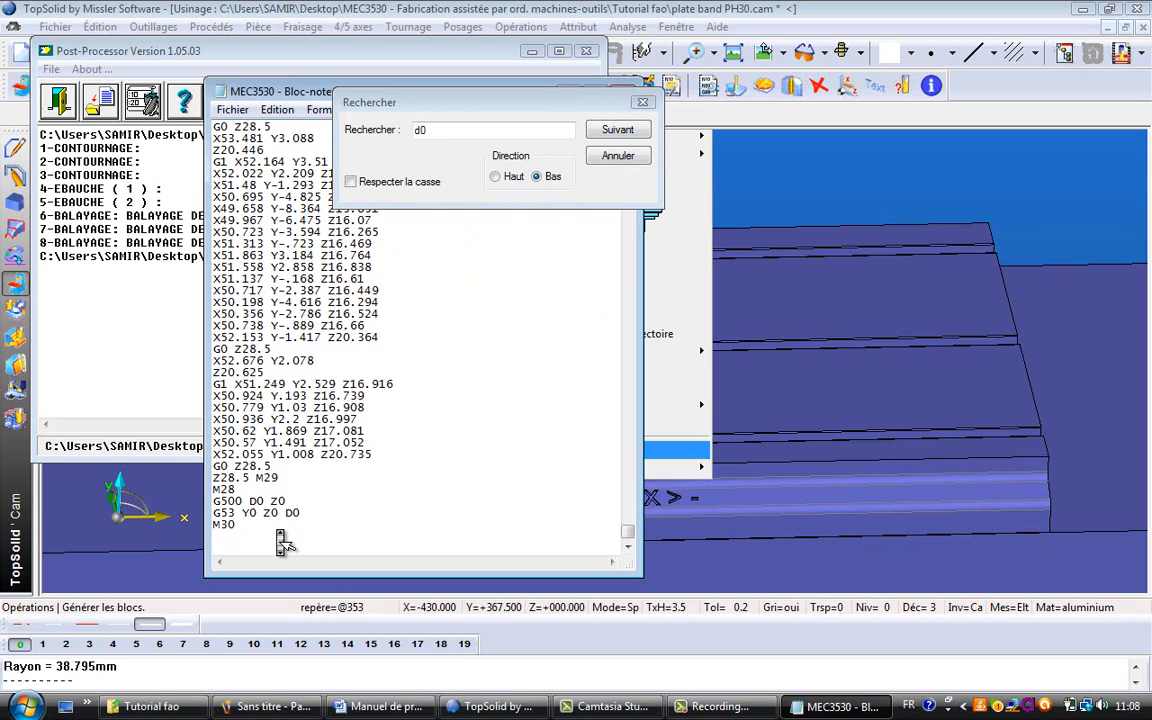
pyautogui.moveTo(286, 503); pyautogui.dragTo(207, 500)
pyautogui.press('Delete')
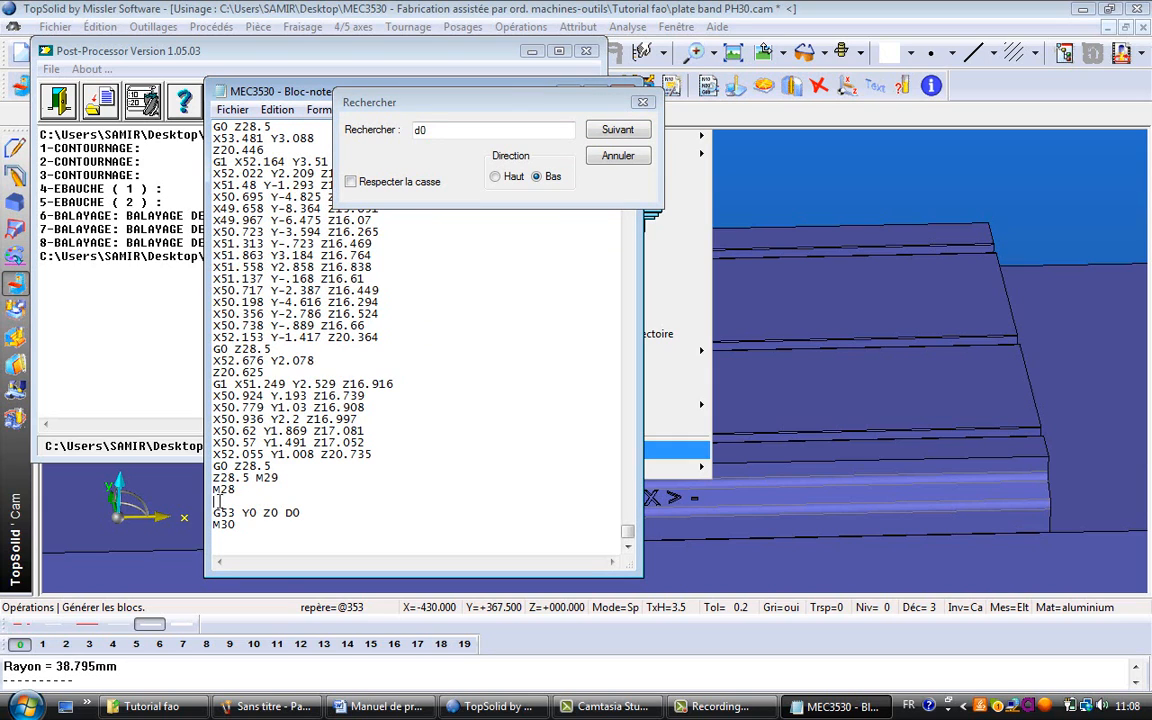
pyautogui.press('BackSpace')
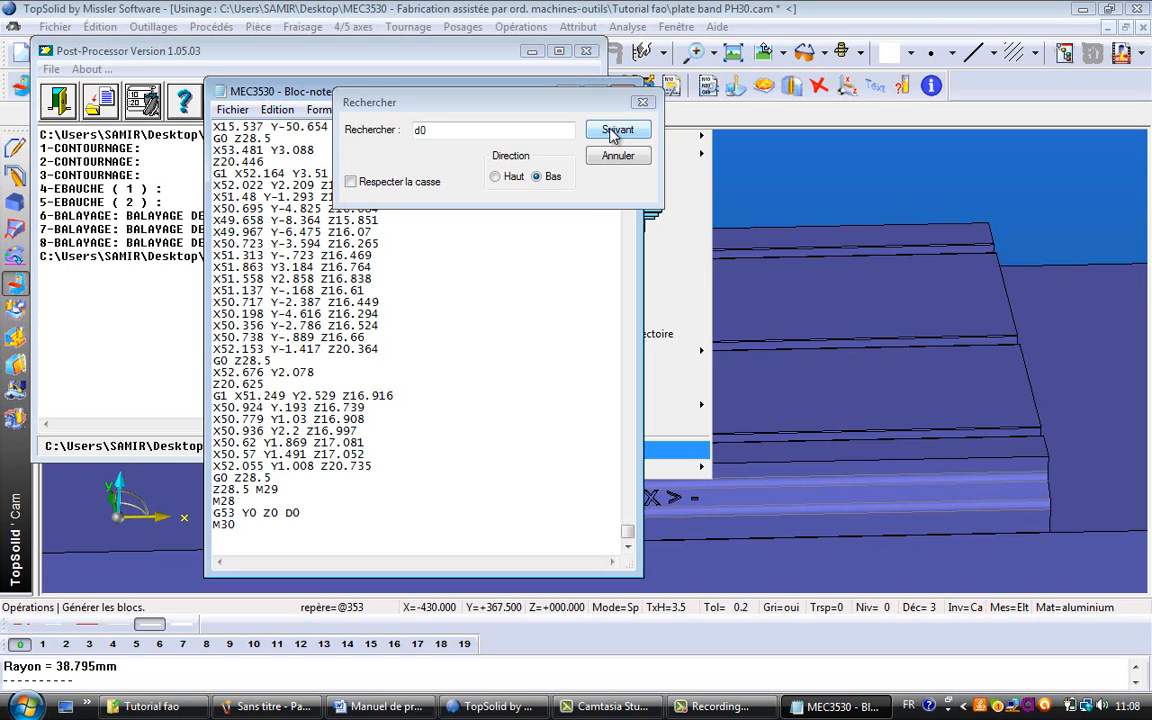
pyautogui.moveTo(300, 513); pyautogui.dragTo(213, 516)
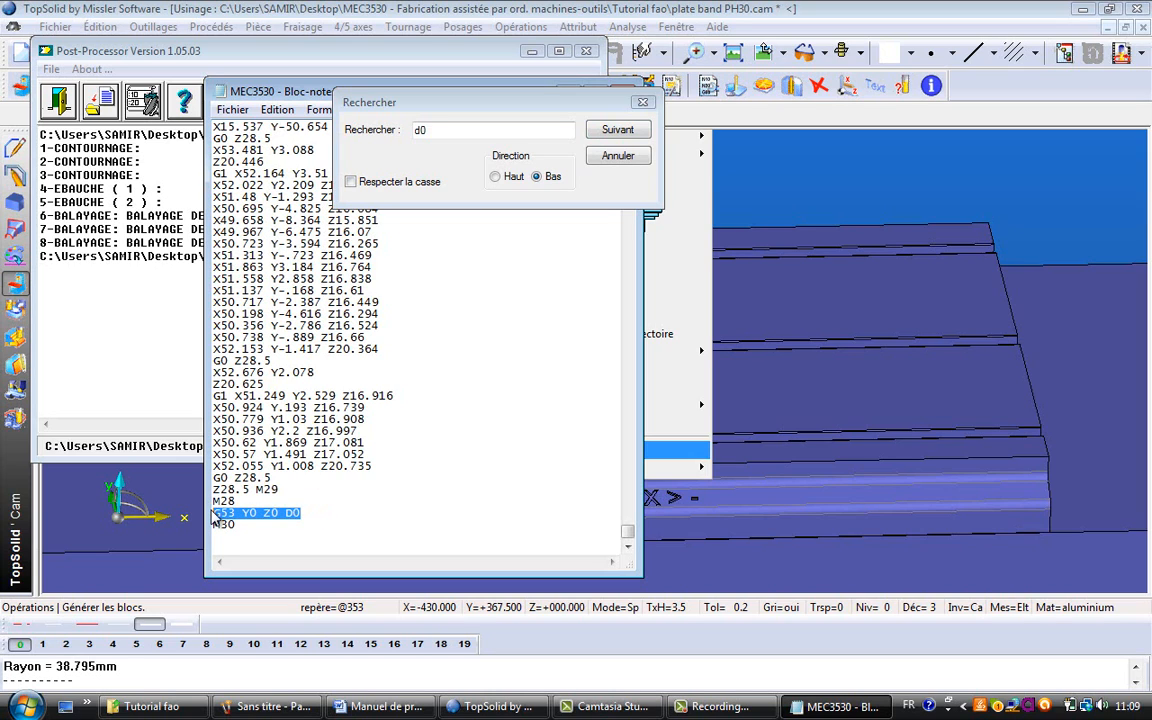
pyautogui.press('BackSpace')
pyautogui.press('BackSpace')
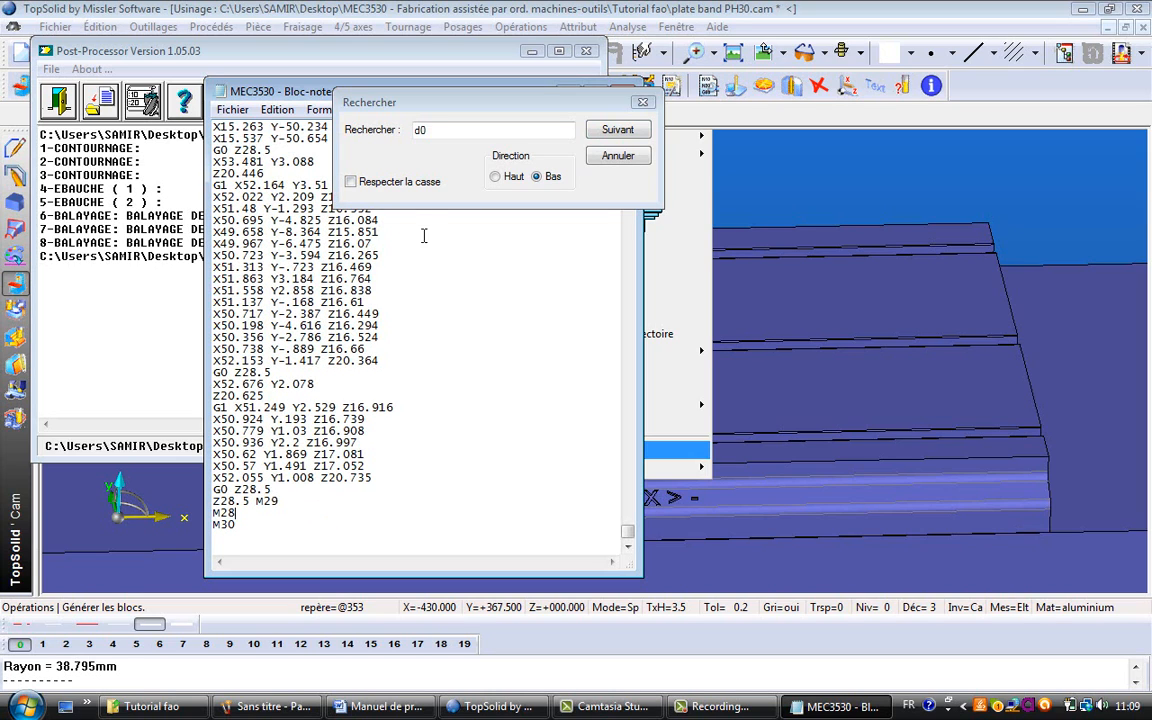
# - Search the program downward for "fraisage"
pyautogui.click(437, 131)
pyautogui.press('BackSpace')
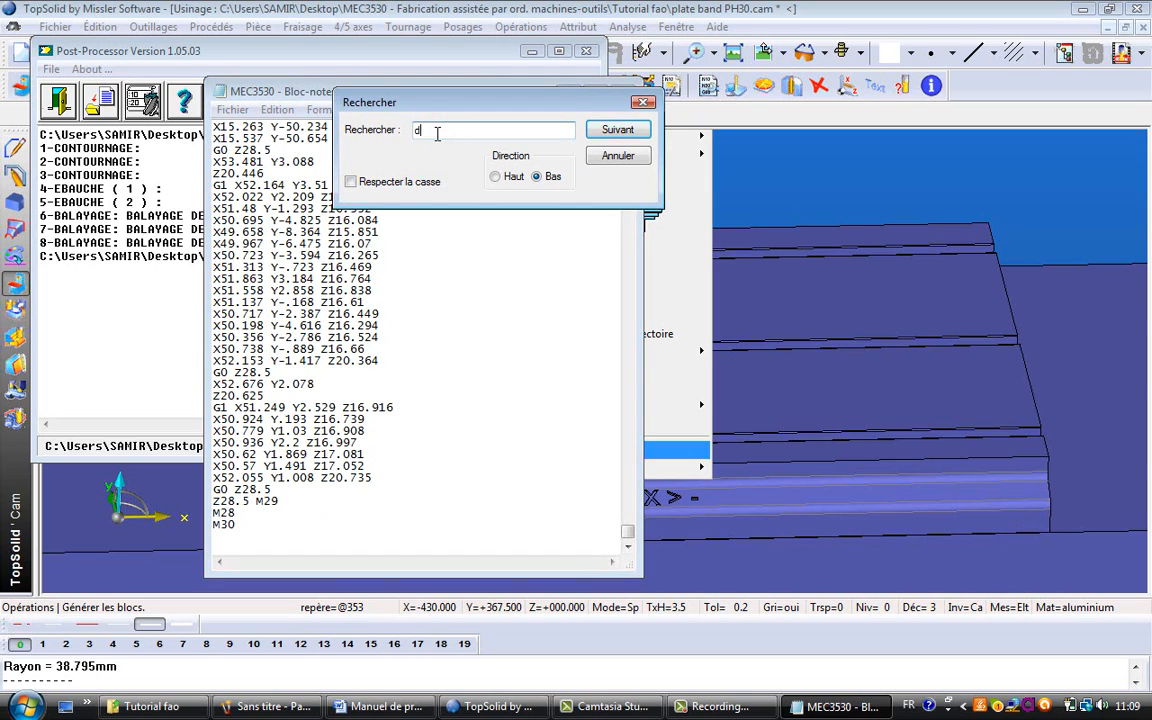
pyautogui.press('BackSpace')
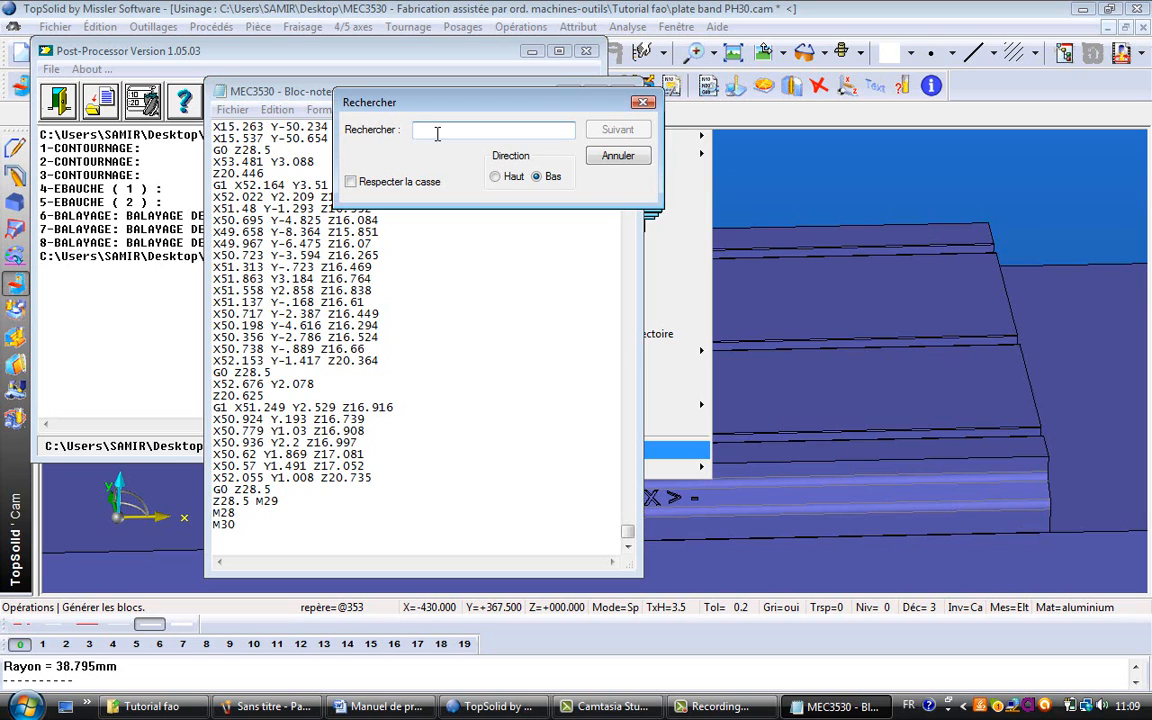
pyautogui.write('fe')
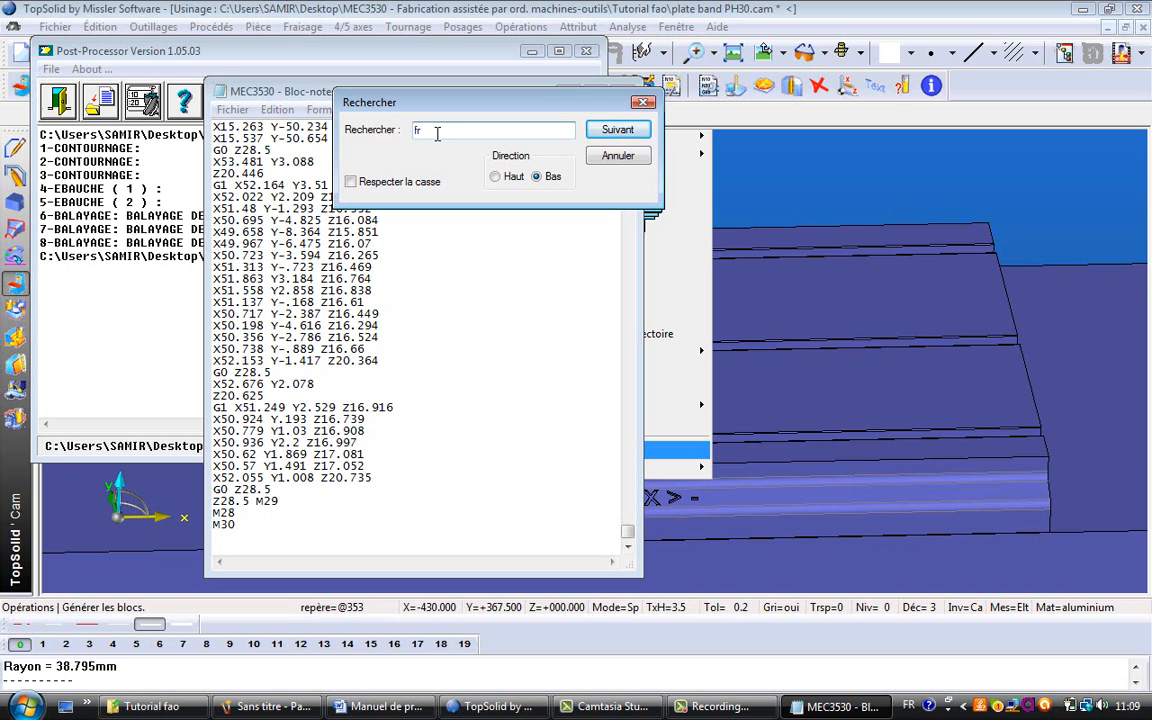
pyautogui.write('aisage')
pyautogui.press('Return')
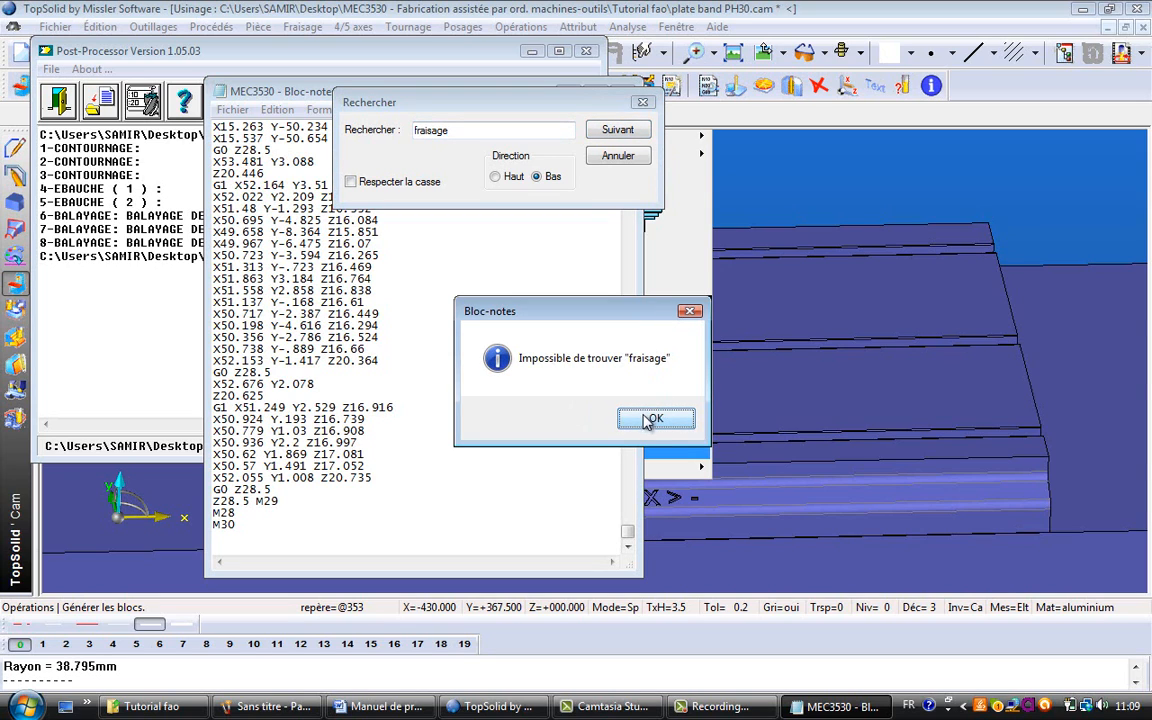
pyautogui.click(455, 130)
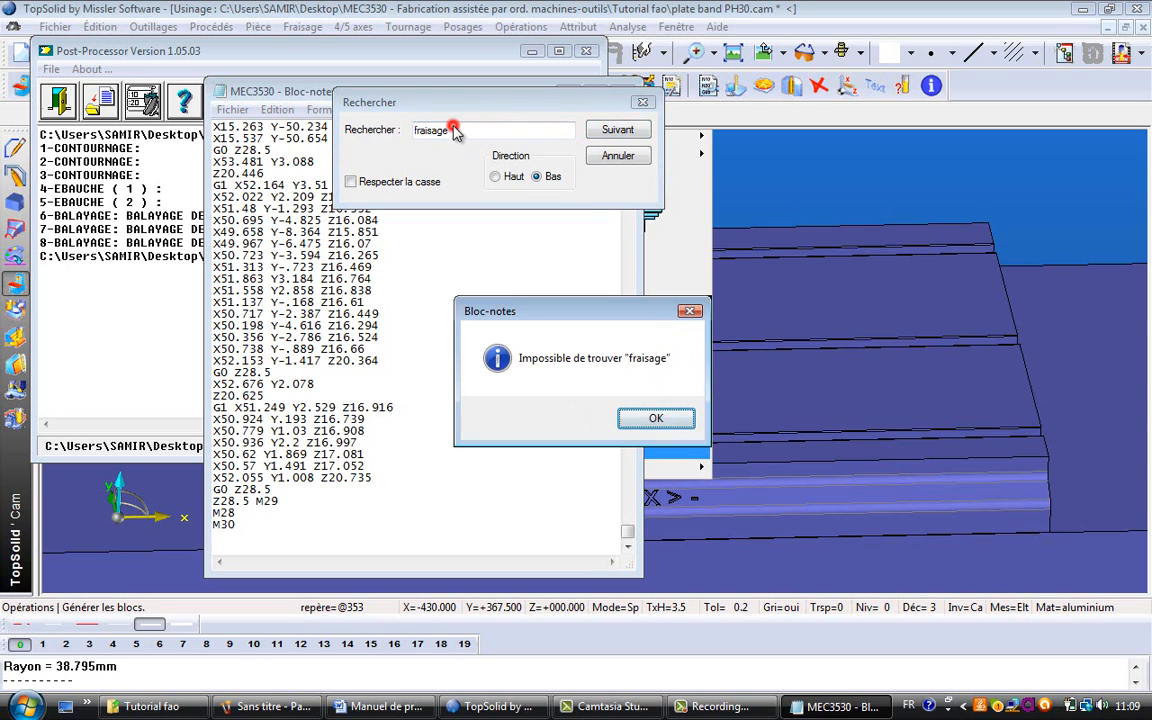
pyautogui.click(656, 419)
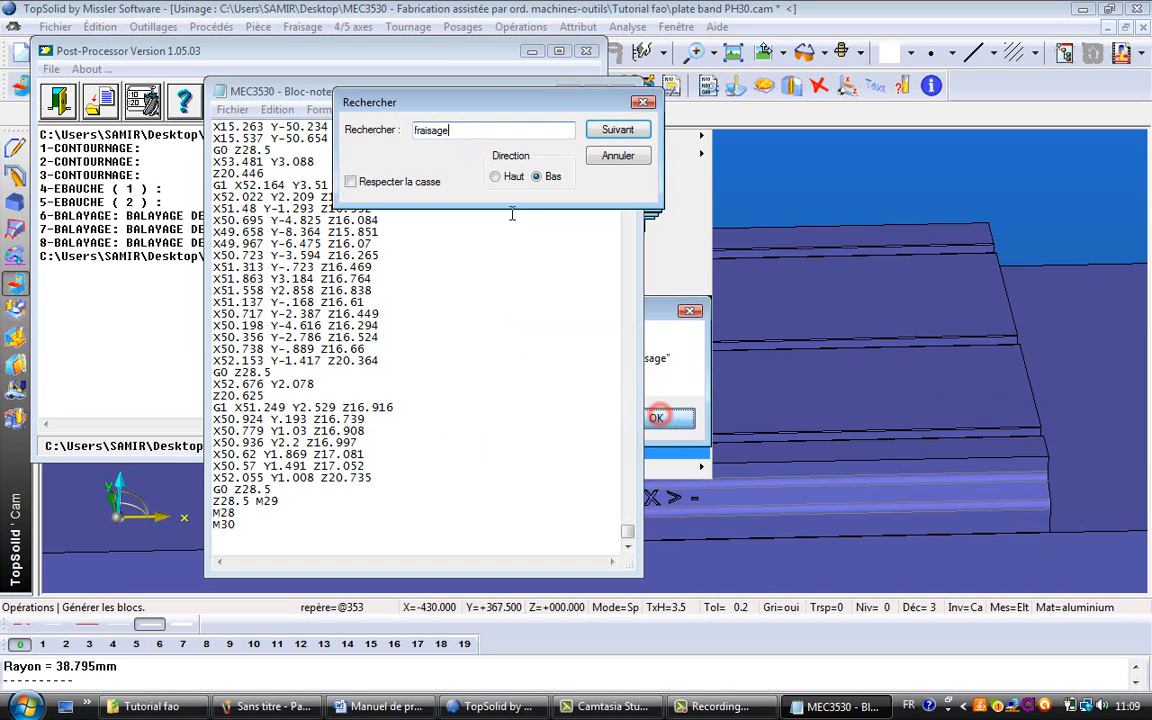
# - Search the program for "fraise", first downward and then upward, and select the word HEMISPHERIQUE in the found comment
pyautogui.click(442, 130)
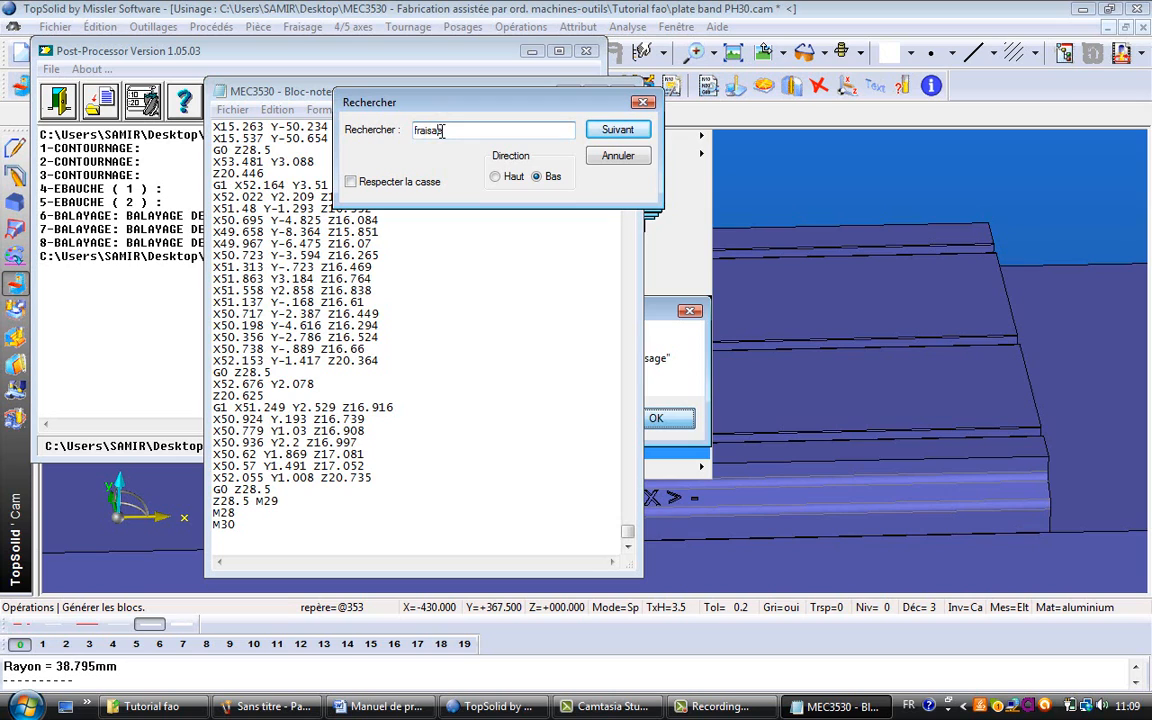
pyautogui.write('e')
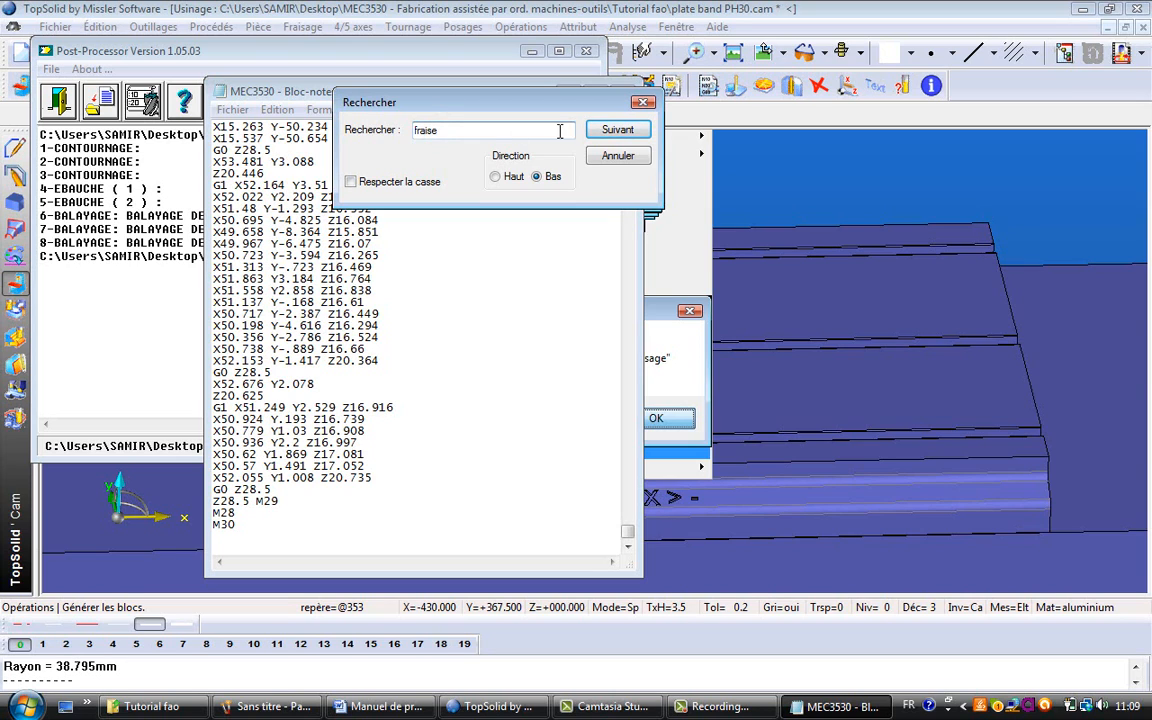
pyautogui.click(614, 133)
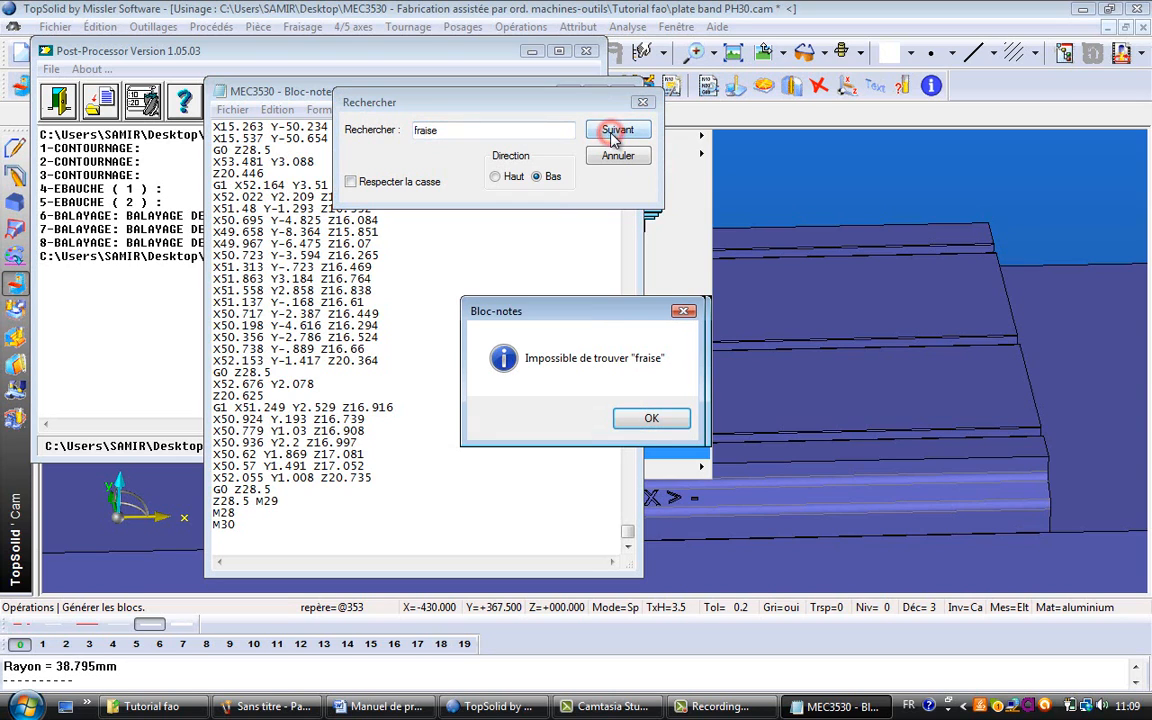
pyautogui.click(653, 425)
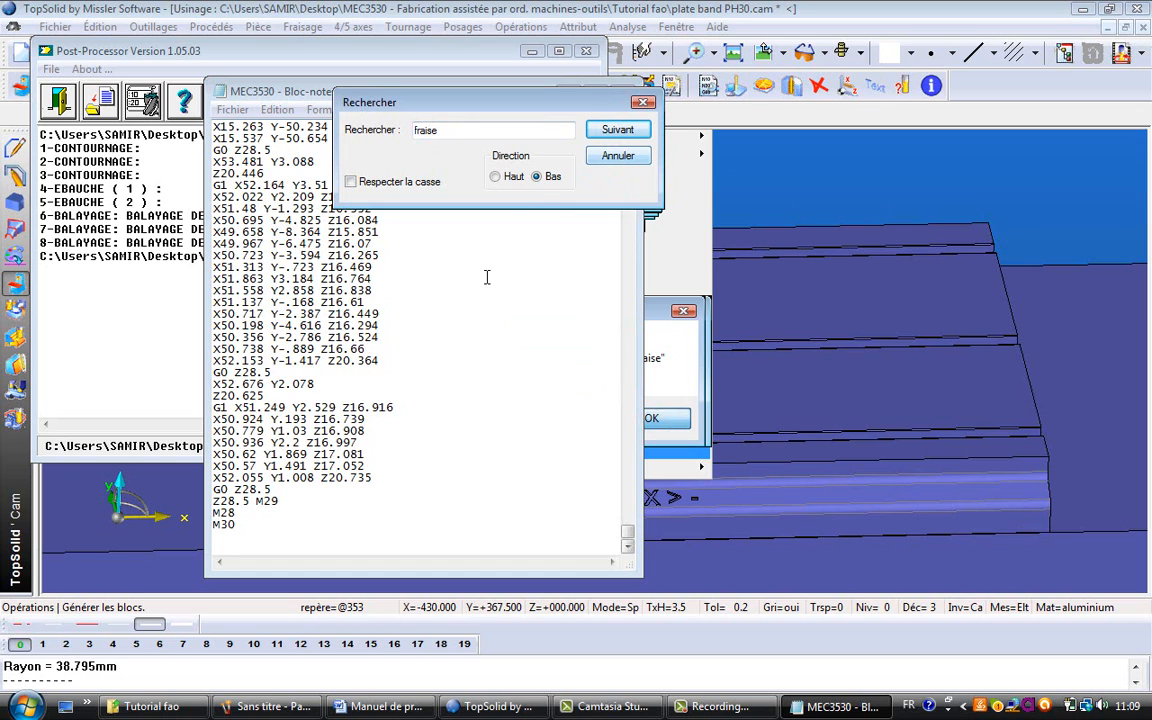
pyautogui.click(495, 177)
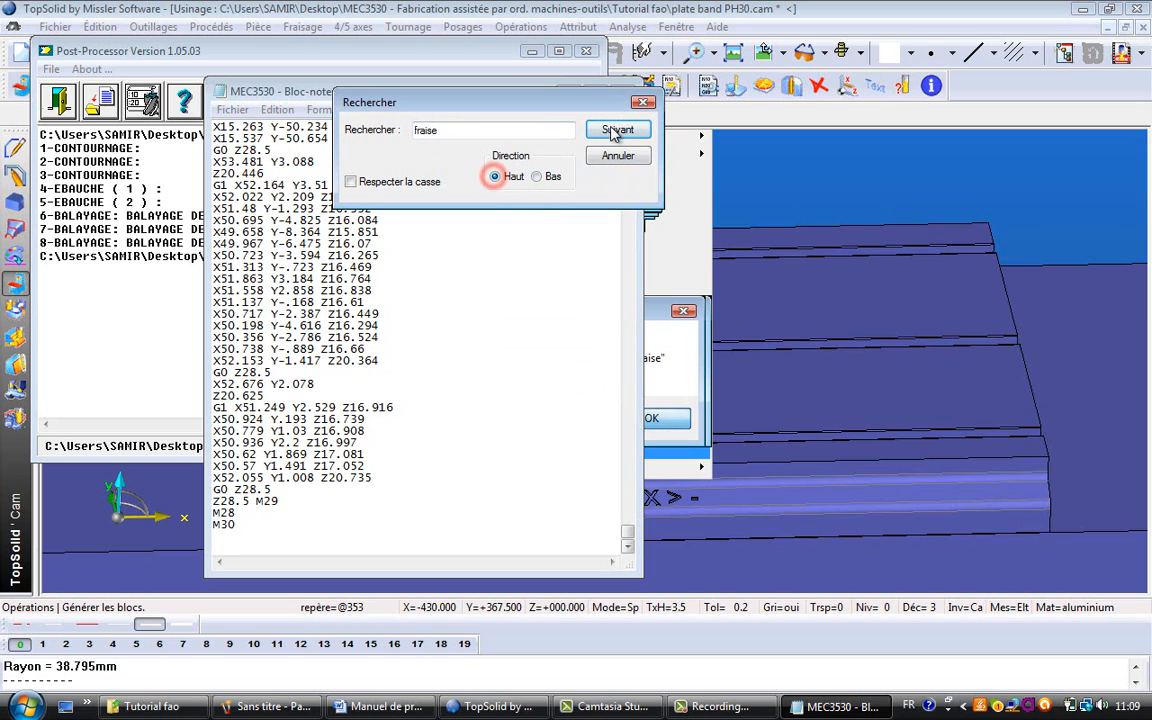
pyautogui.click(617, 130)
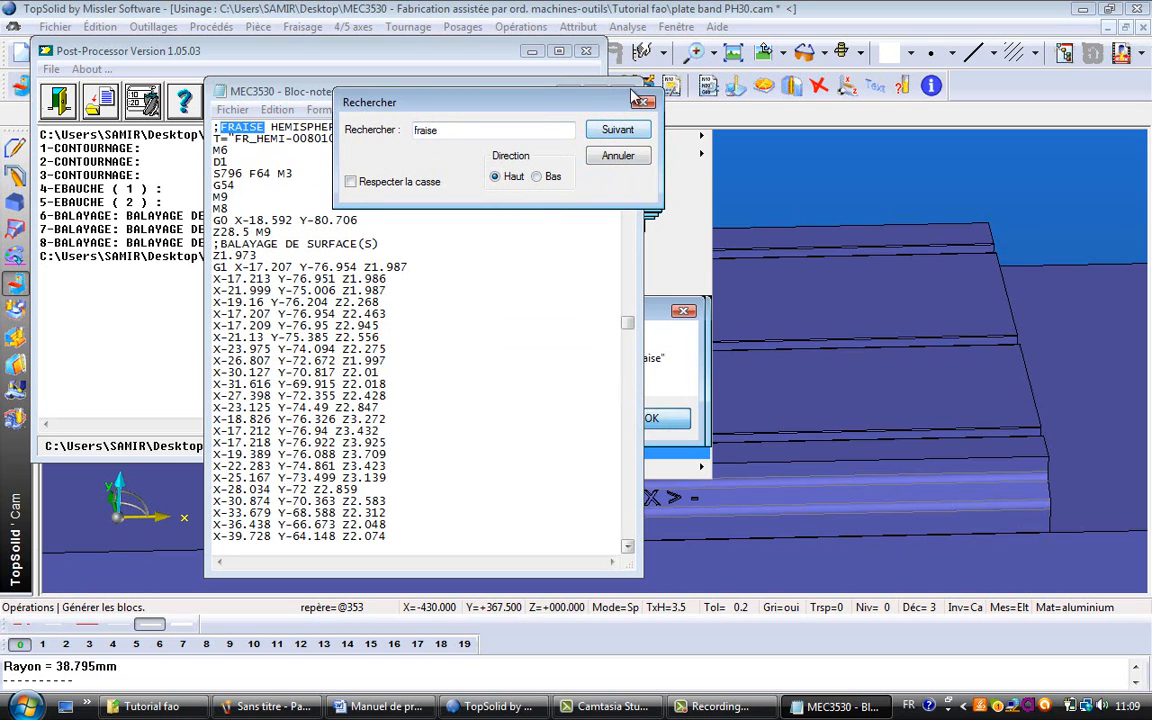
pyautogui.moveTo(520, 97); pyautogui.dragTo(749, 71)
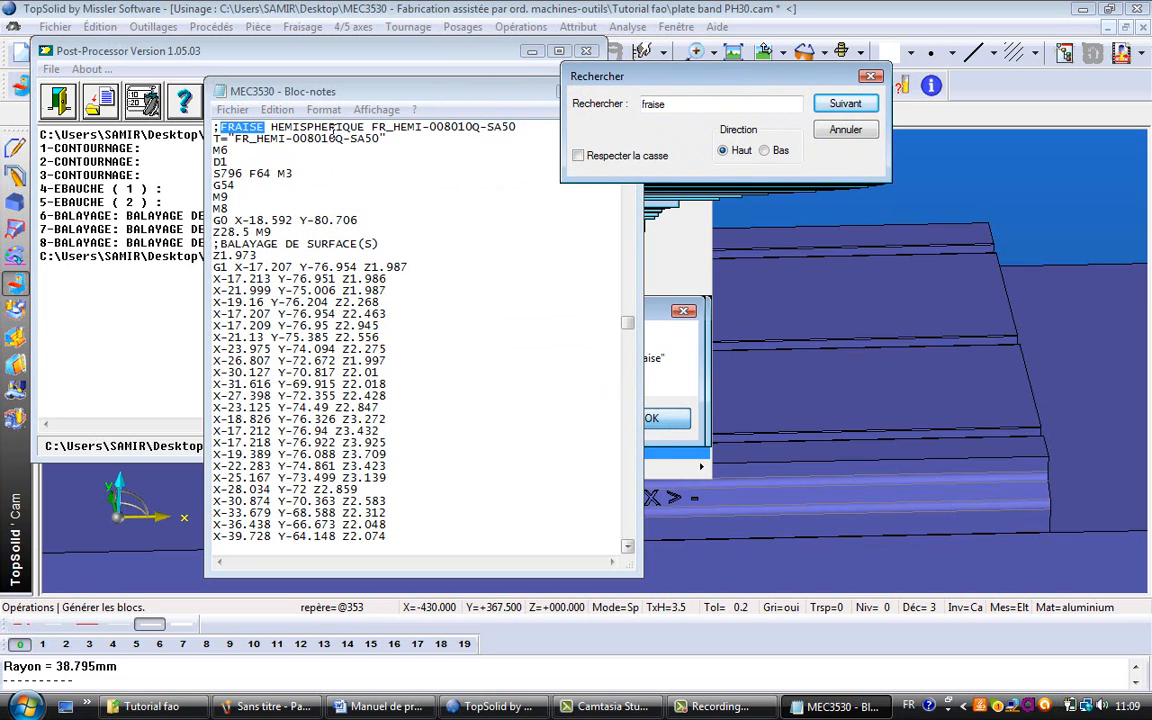
pyautogui.doubleClick(331, 128)
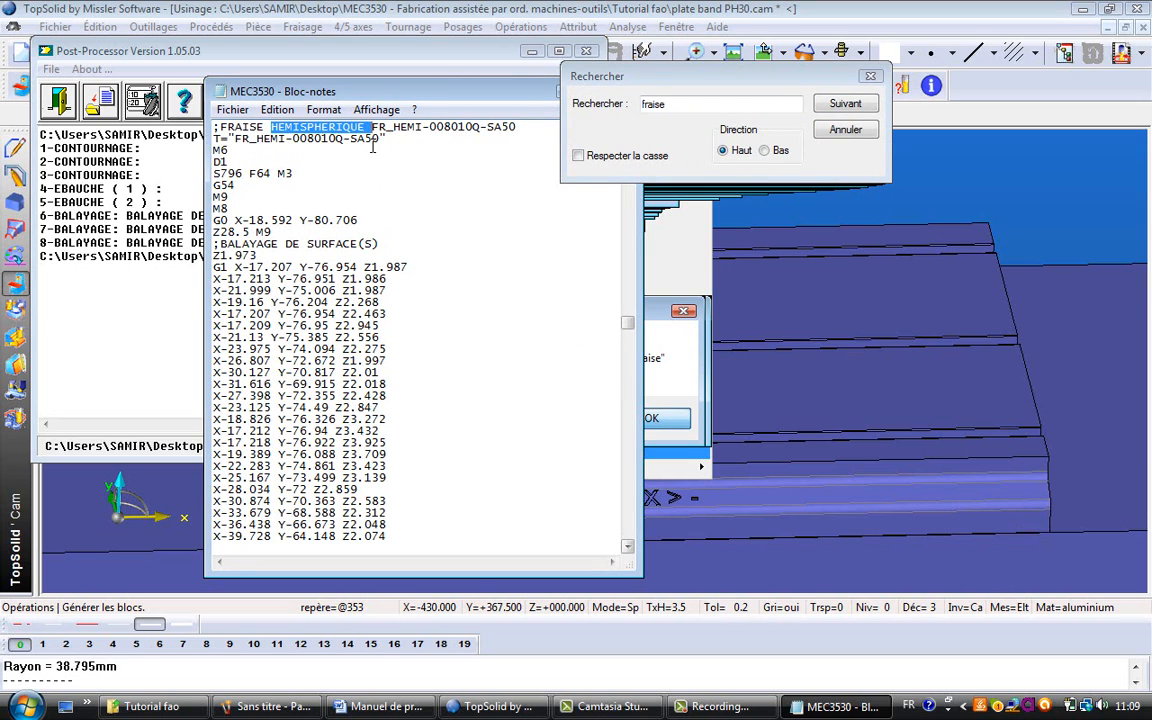
# - Select the tool reference FR_HEMI-008010Q-SA50 in the T line, end the search, and return from Notepad and the post-processor to the machining document
pyautogui.moveTo(377, 141); pyautogui.dragTo(238, 141)
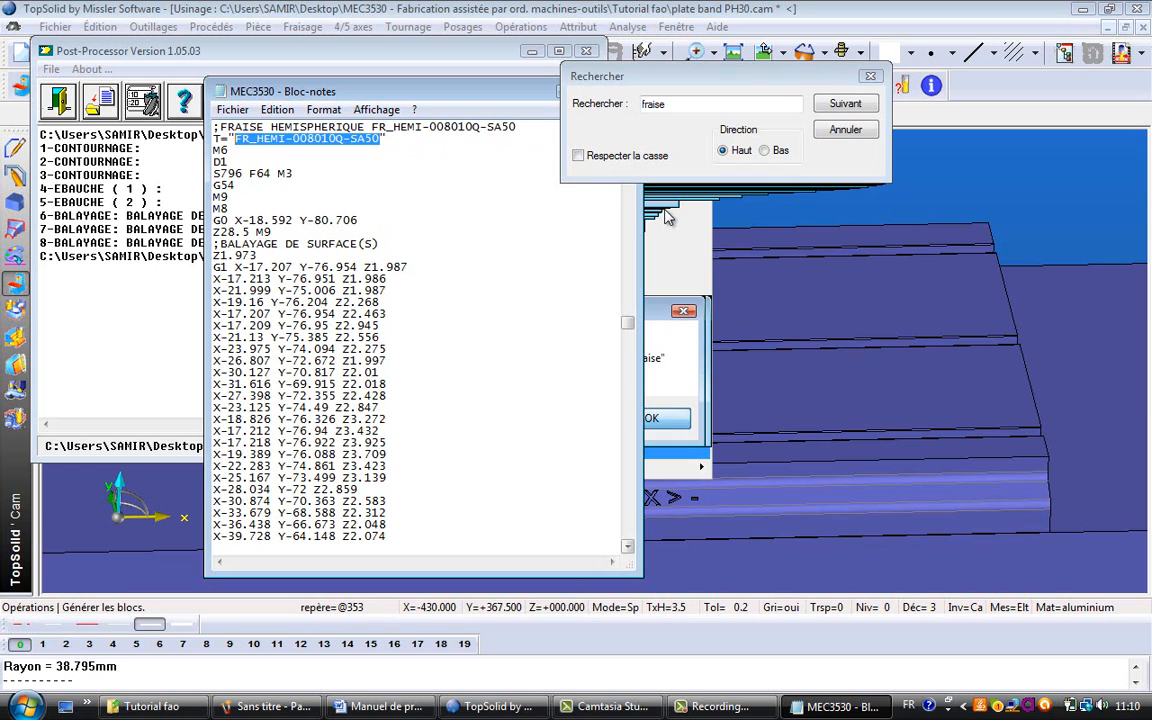
pyautogui.click(845, 130)
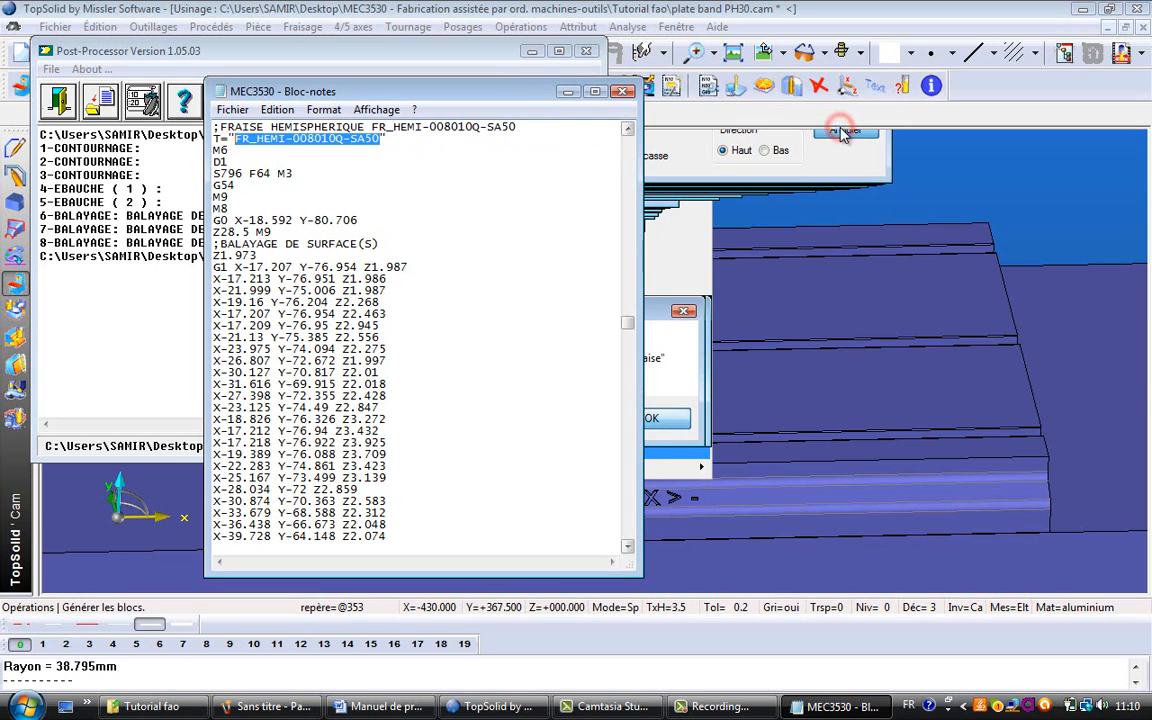
pyautogui.click(569, 92)
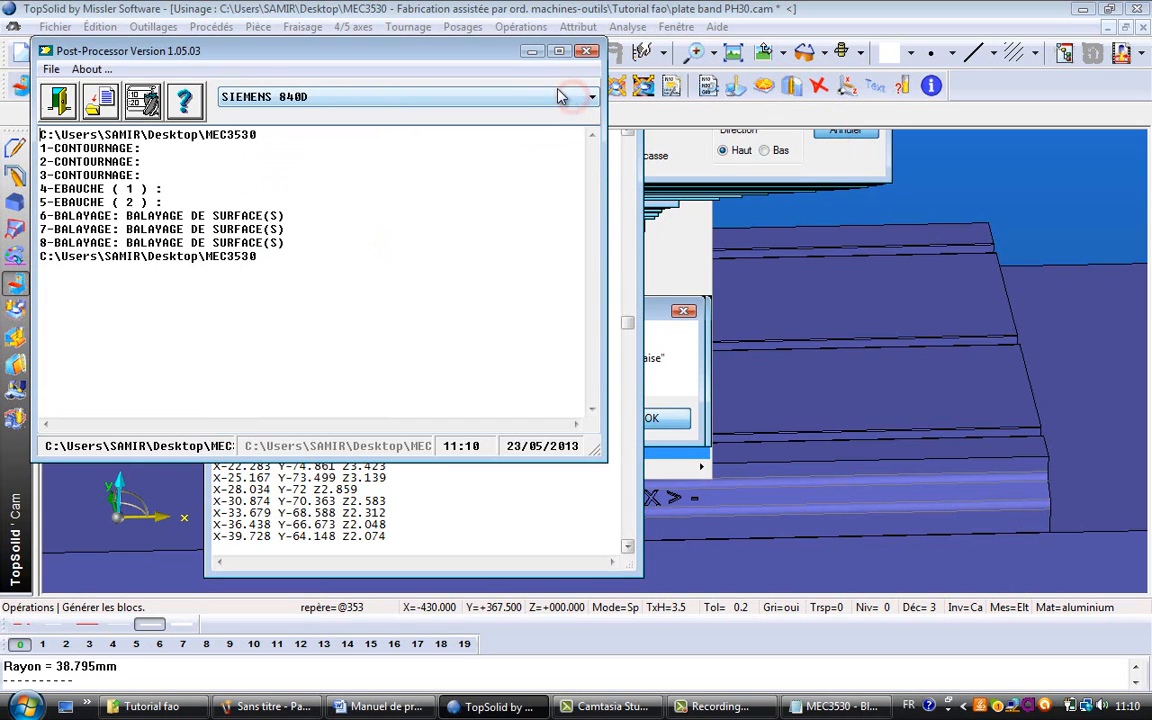
pyautogui.click(588, 51)
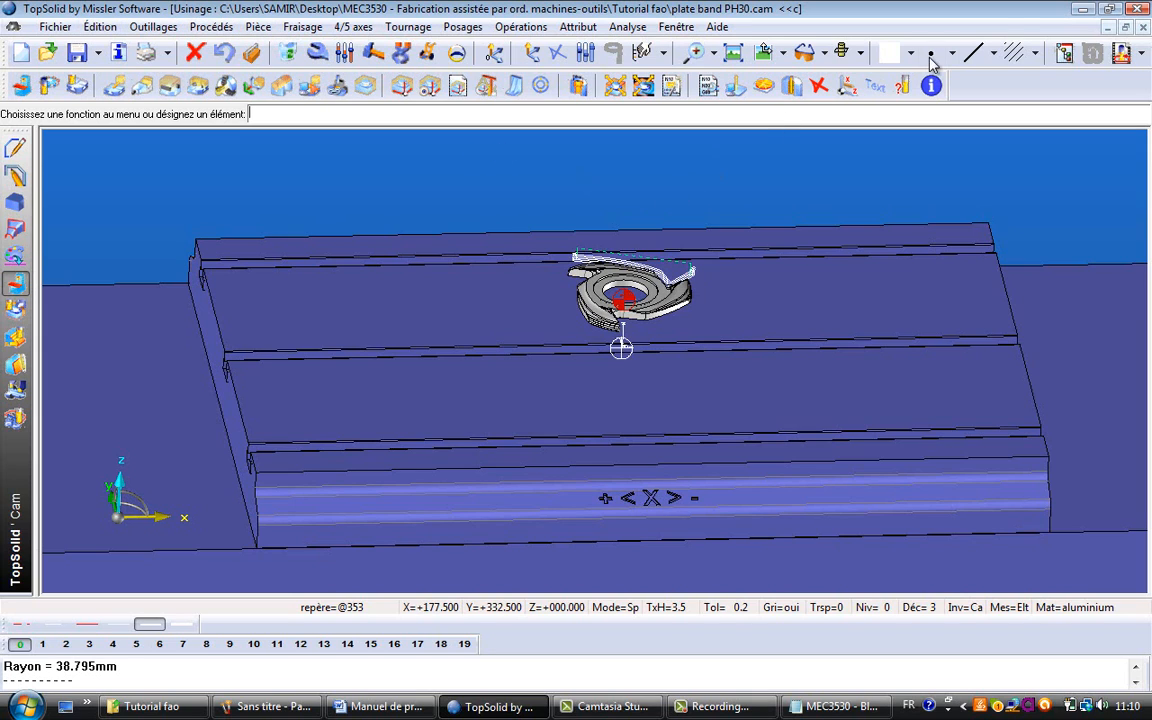
# - From tool 1 in the operations manager, open the FRAISE 2 TAILLES record with diameter 1 for modification
pyautogui.click(1068, 52)
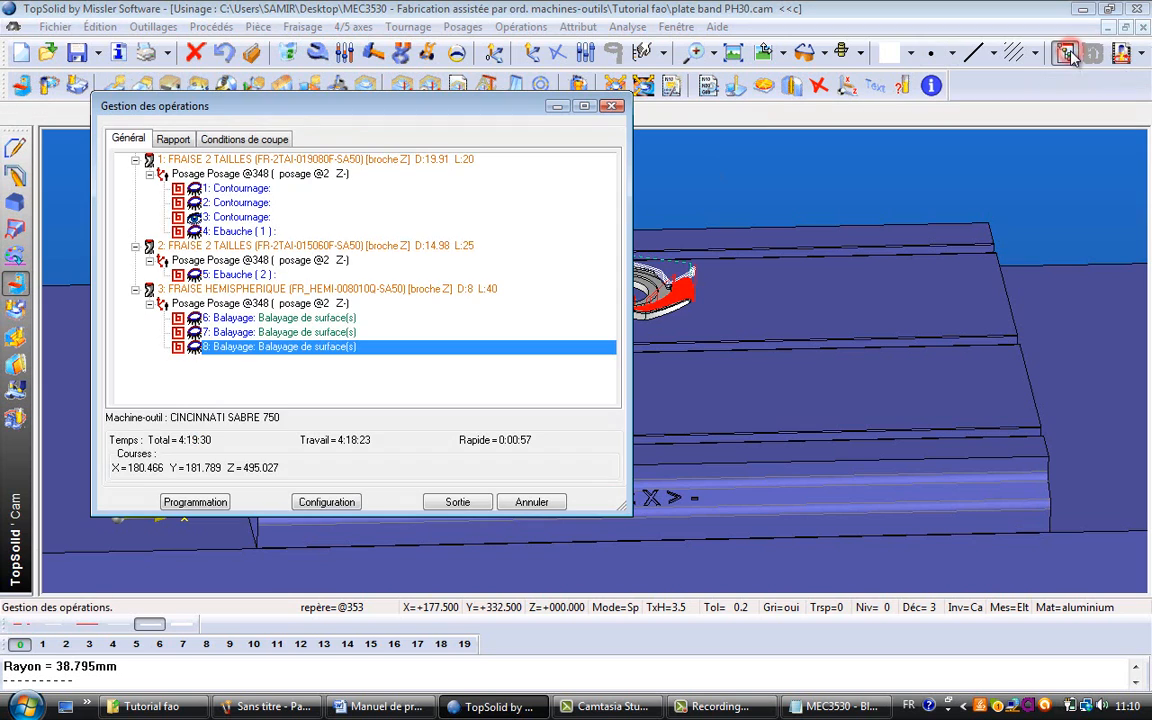
pyautogui.doubleClick(310, 161)
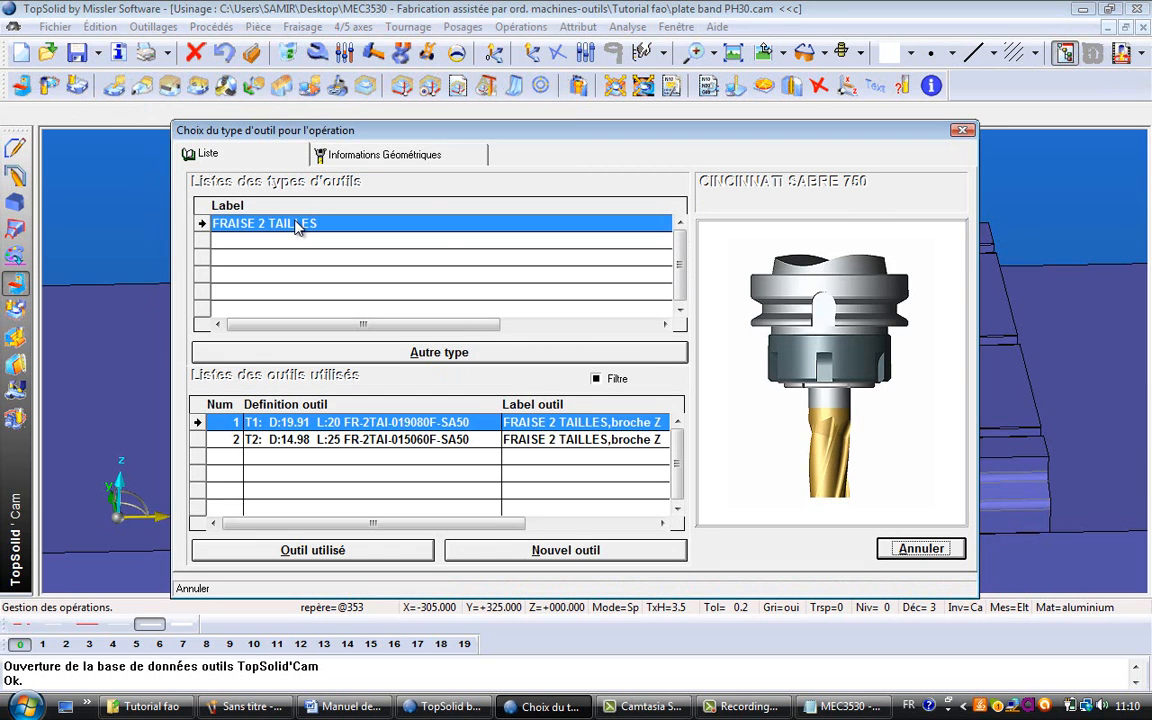
pyautogui.doubleClick(297, 226)
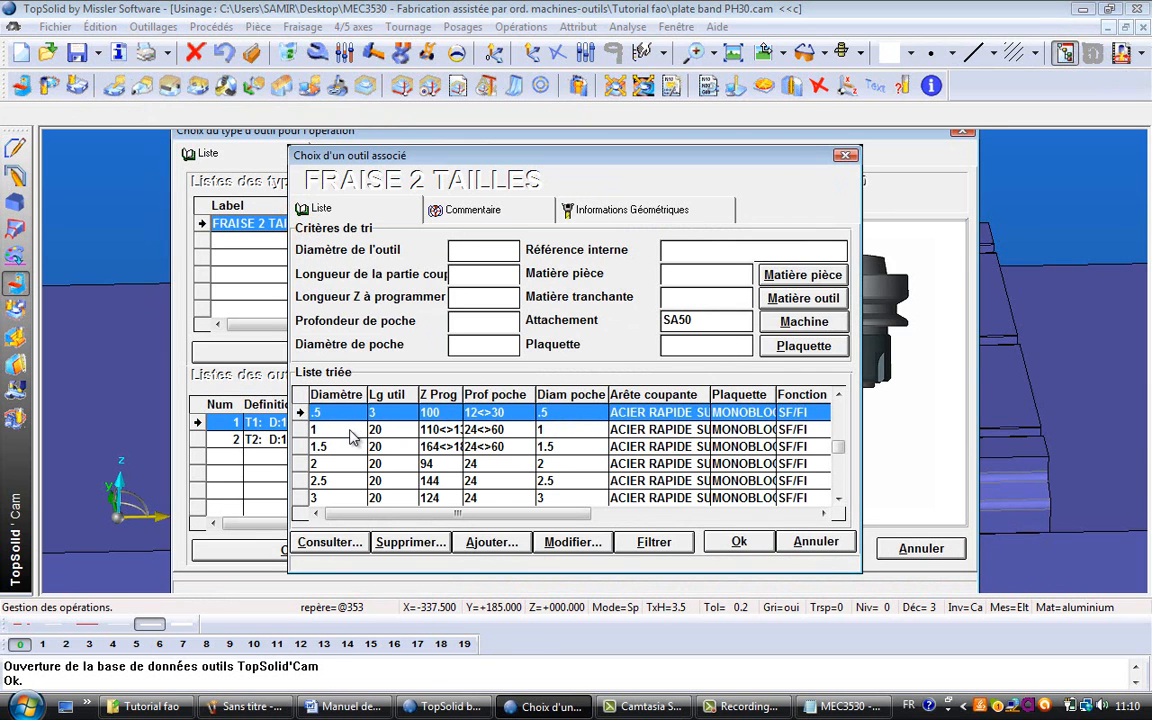
pyautogui.click(355, 429)
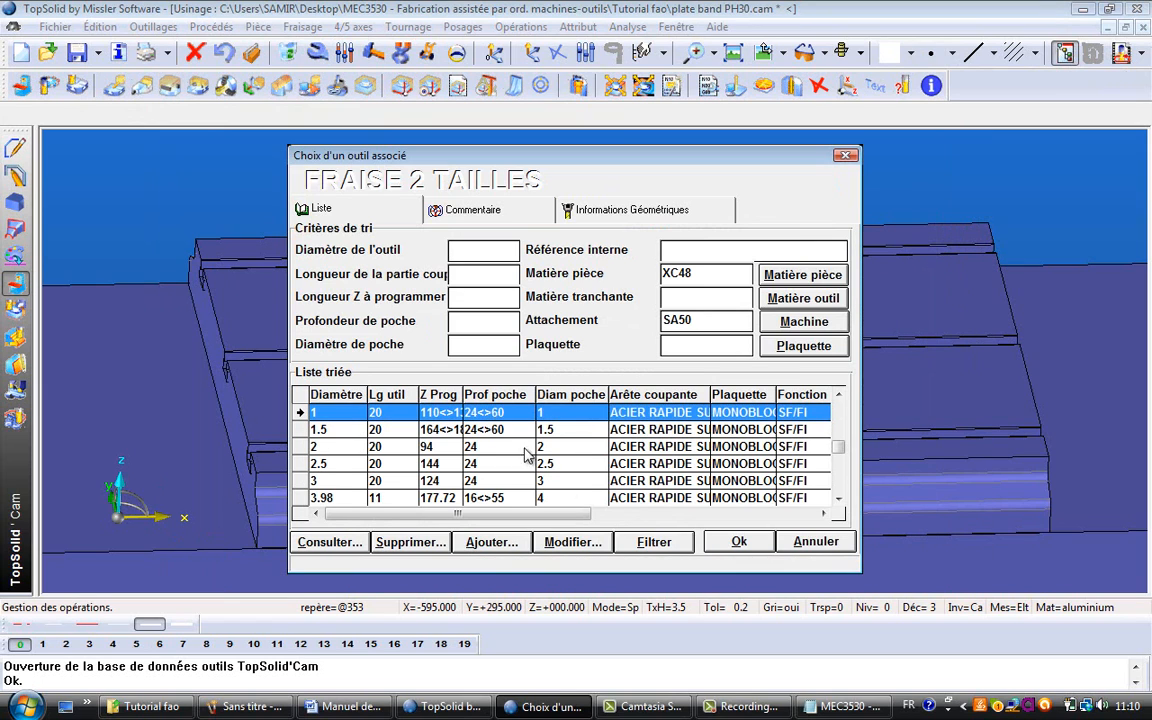
pyautogui.click(571, 543)
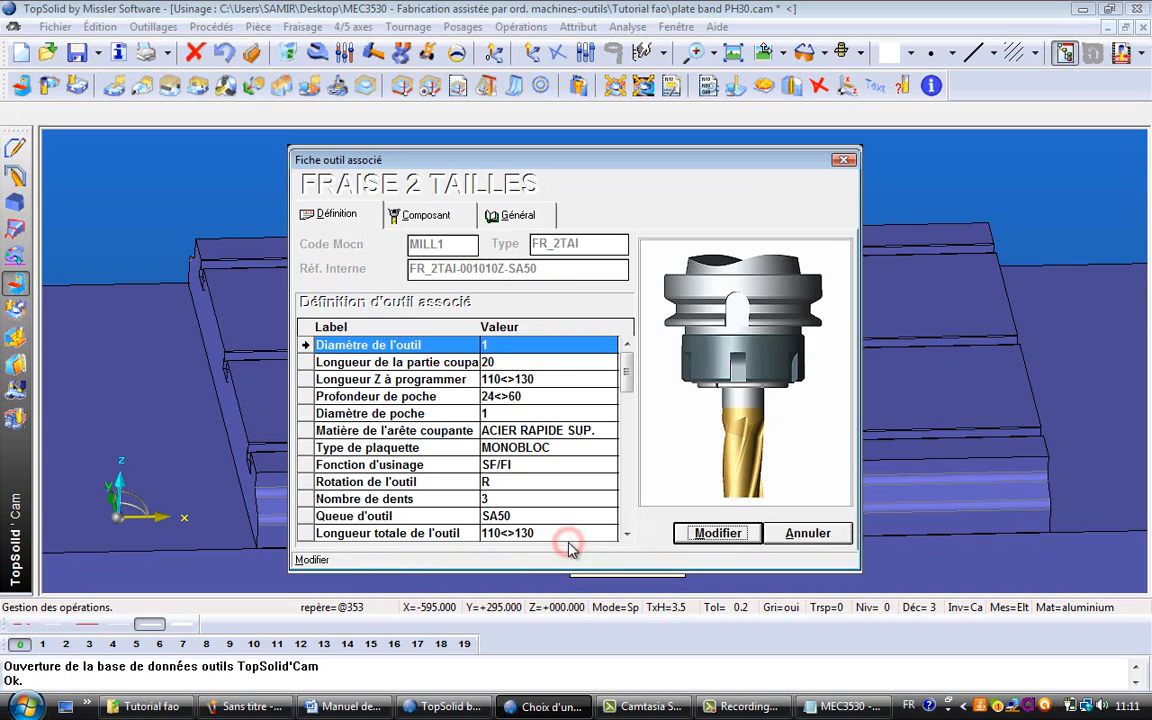
# - Set the tool's diameter to 10 in its definition
pyautogui.doubleClick(500, 346)
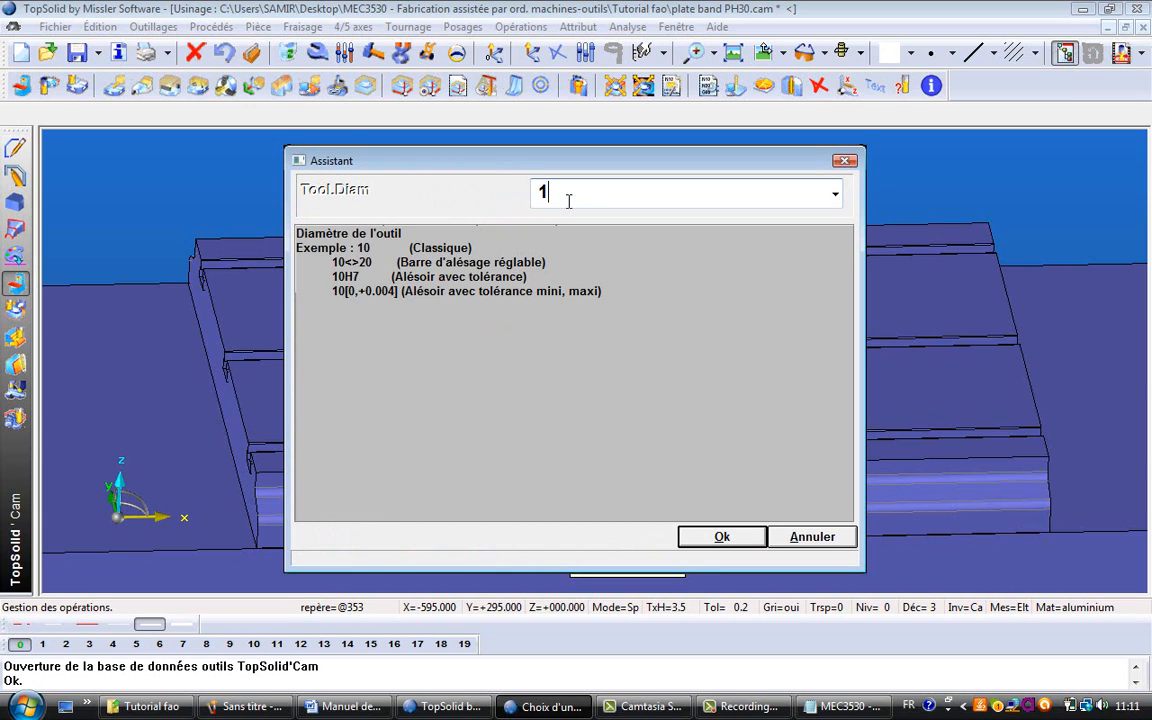
pyautogui.write('10')
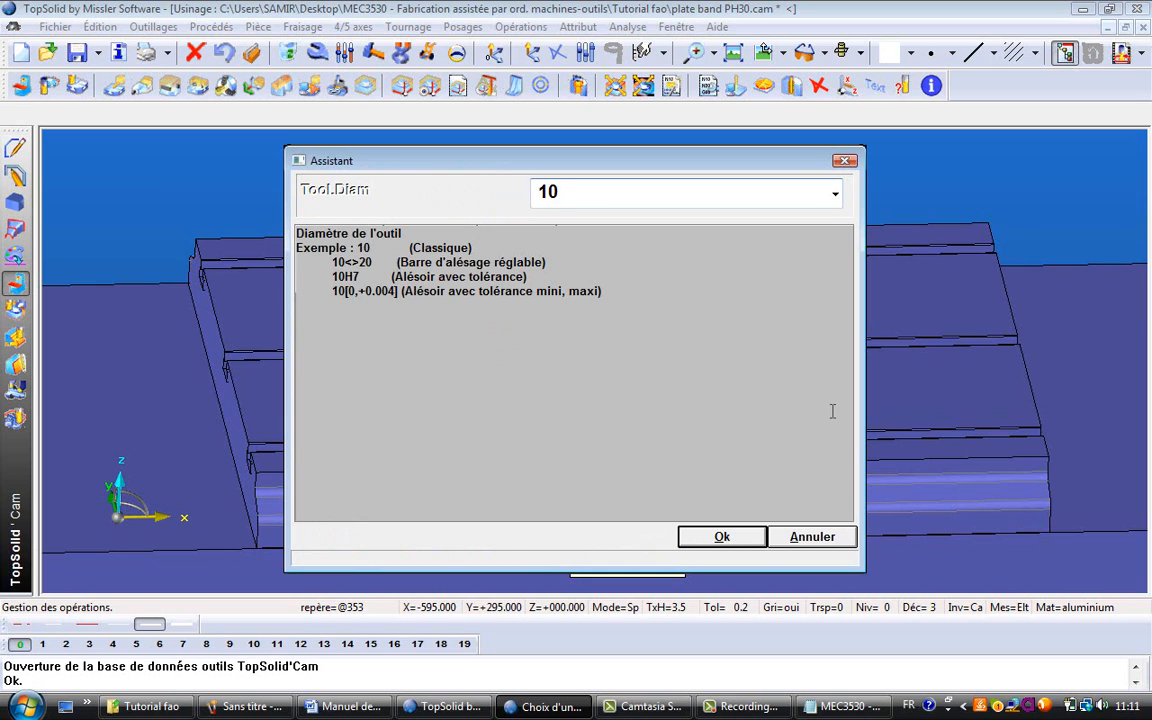
pyautogui.click(722, 537)
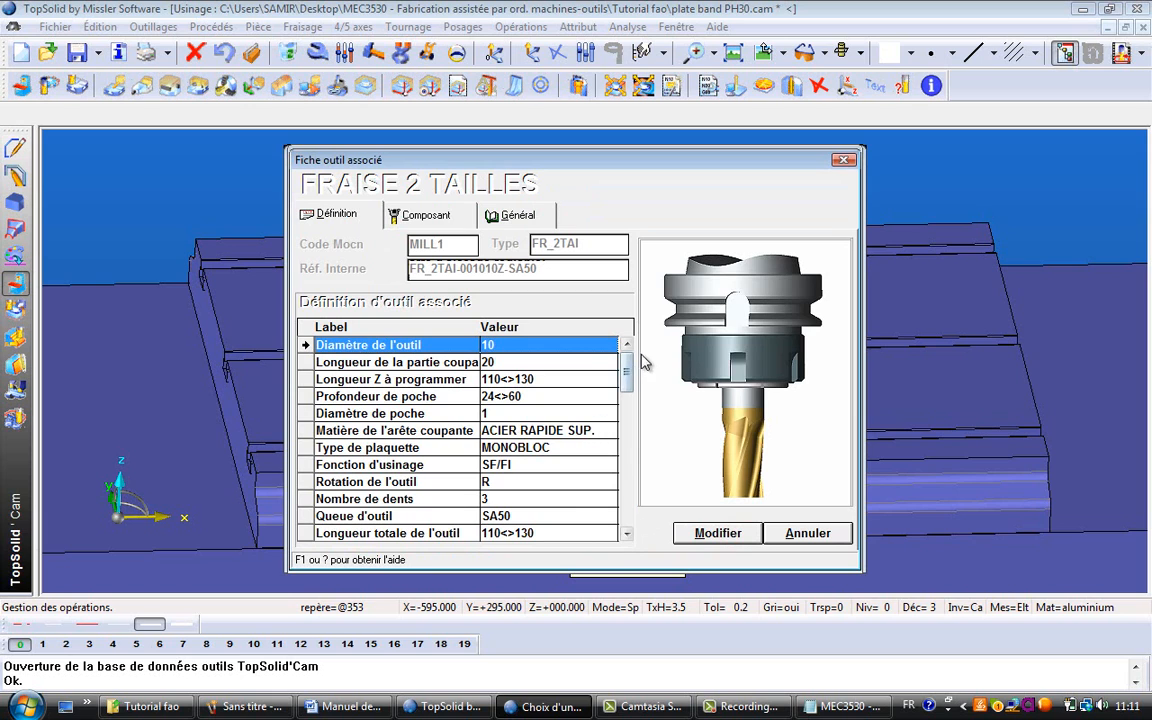
# - Review the tool record's general information, components and definition
pyautogui.moveTo(626, 371)
pyautogui.mouseDown()
pyautogui.moveTo(627, 405)
pyautogui.moveTo(630, 366)
pyautogui.mouseUp()
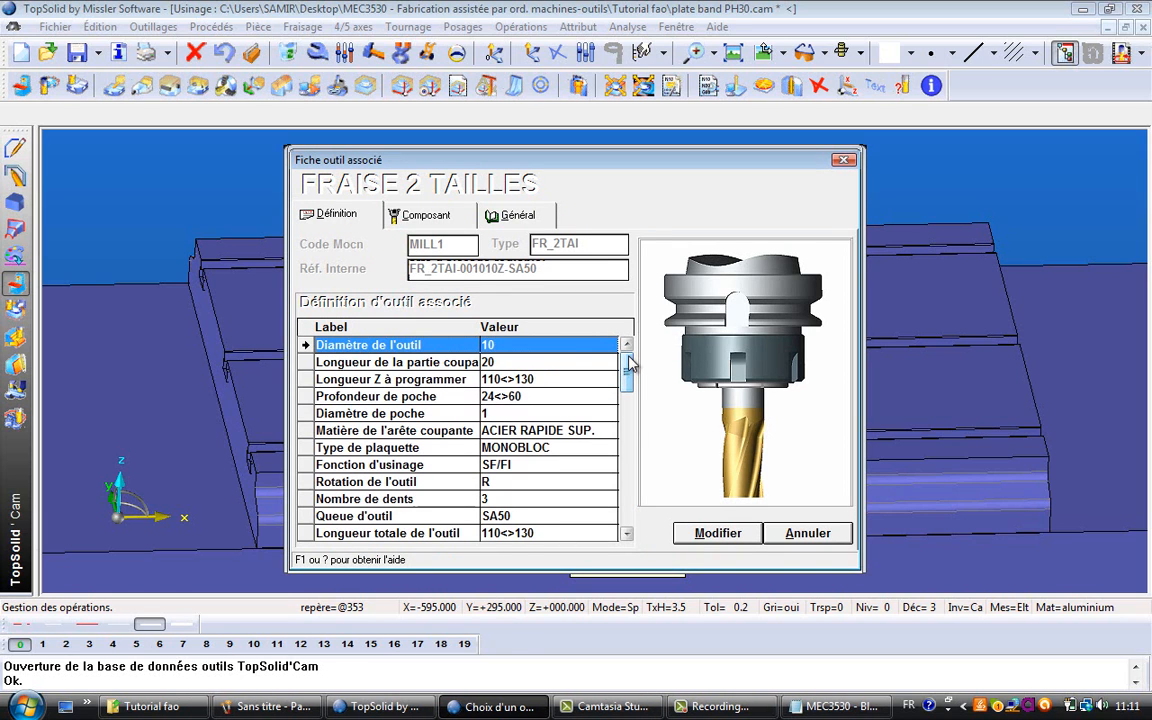
pyautogui.click(517, 216)
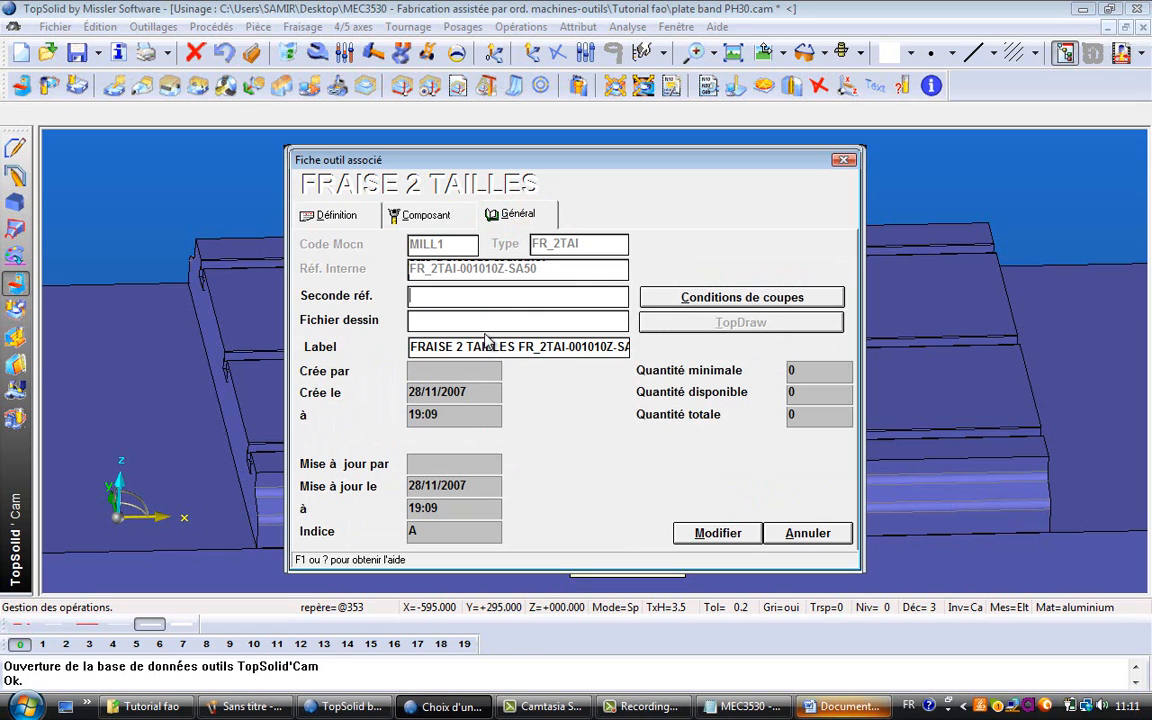
pyautogui.click(432, 218)
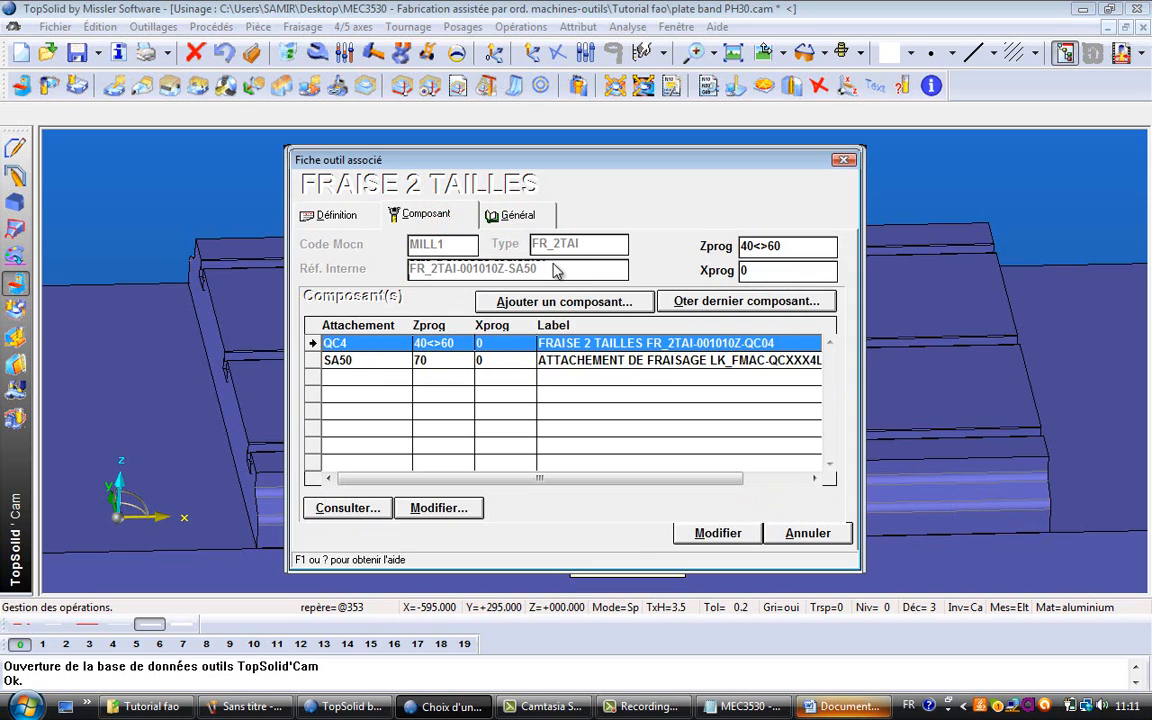
pyautogui.click(492, 212)
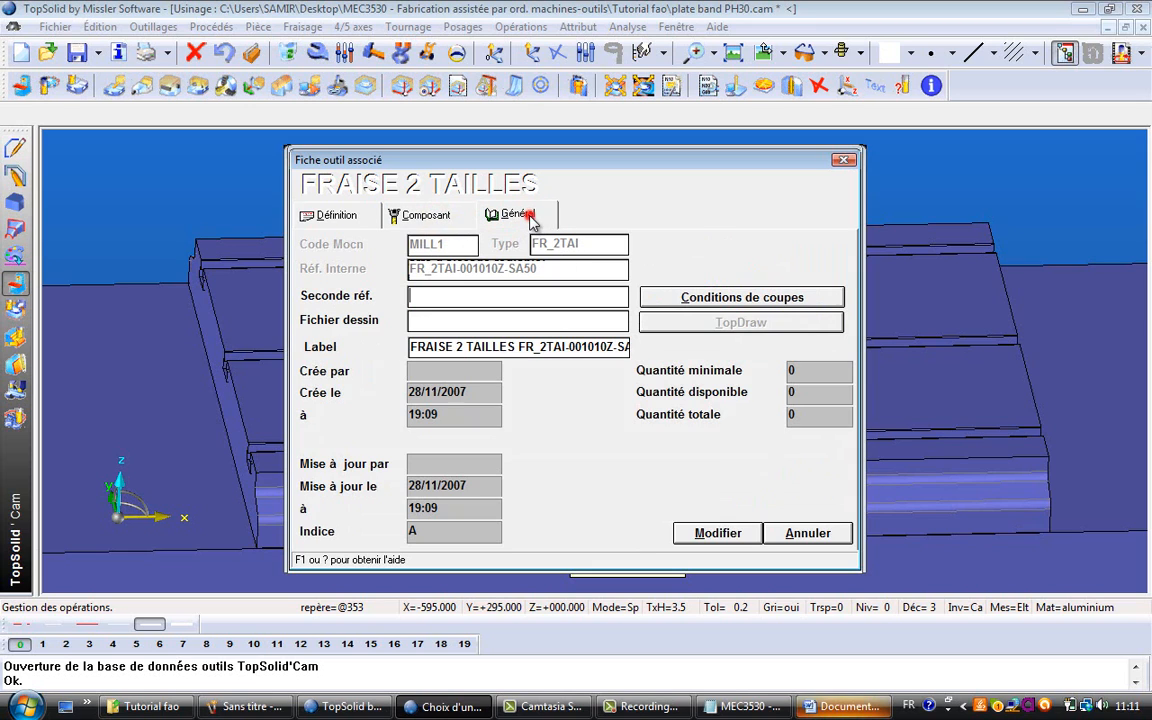
pyautogui.click(440, 222)
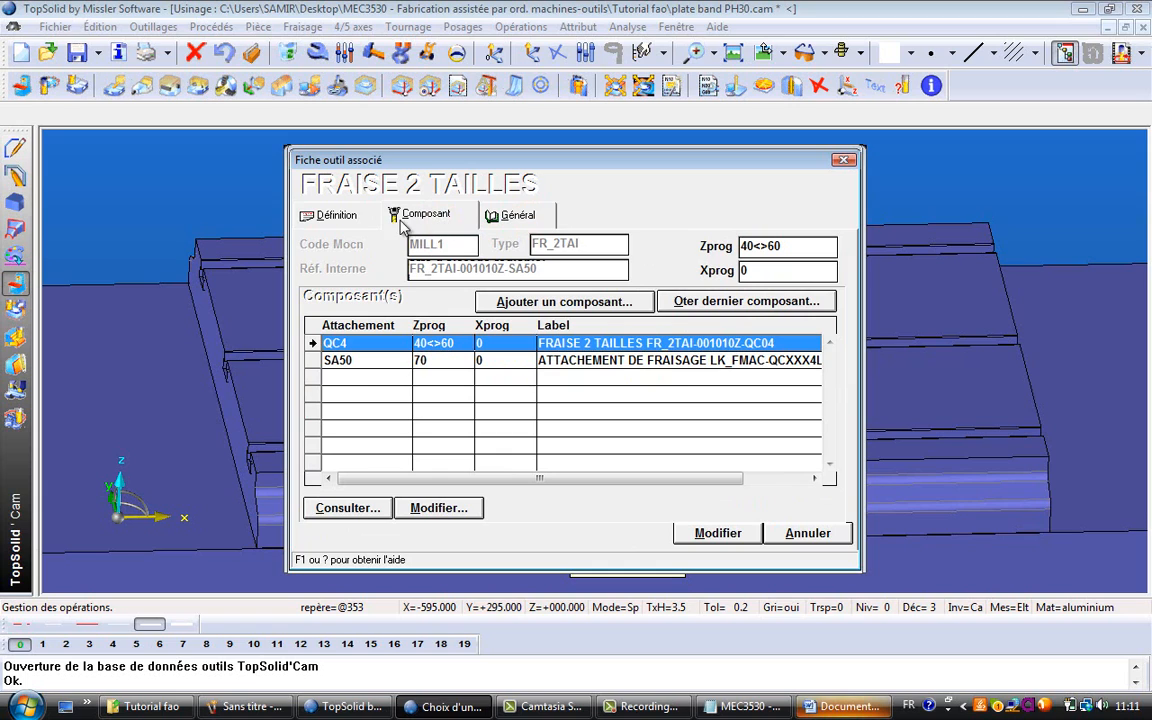
pyautogui.click(327, 212)
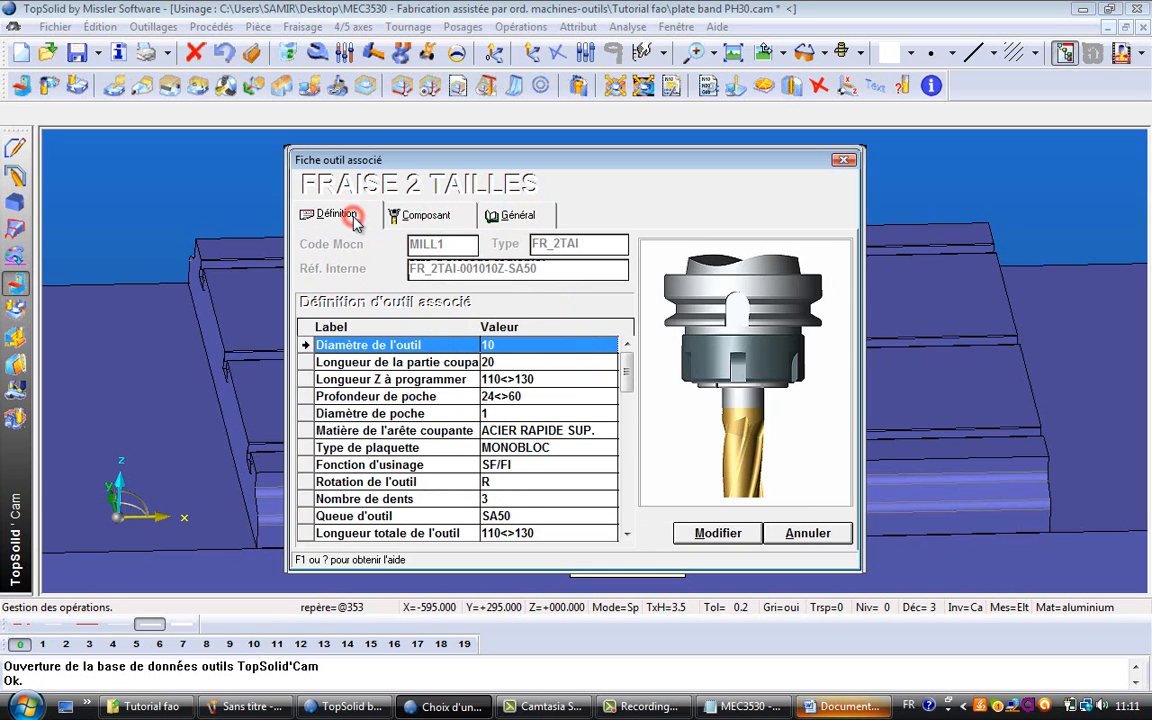
# - Discard the edited tool record without saving it, and leave the tool selection and the operations manager
pyautogui.click(745, 540)
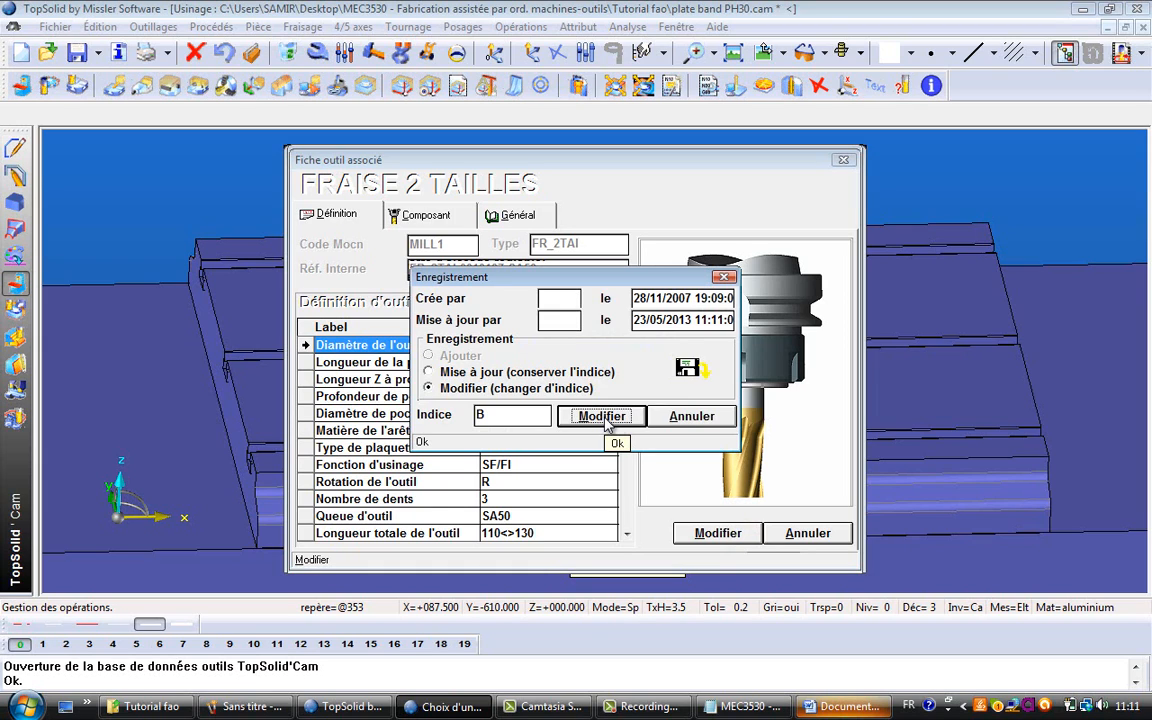
pyautogui.click(693, 418)
pyautogui.click(808, 534)
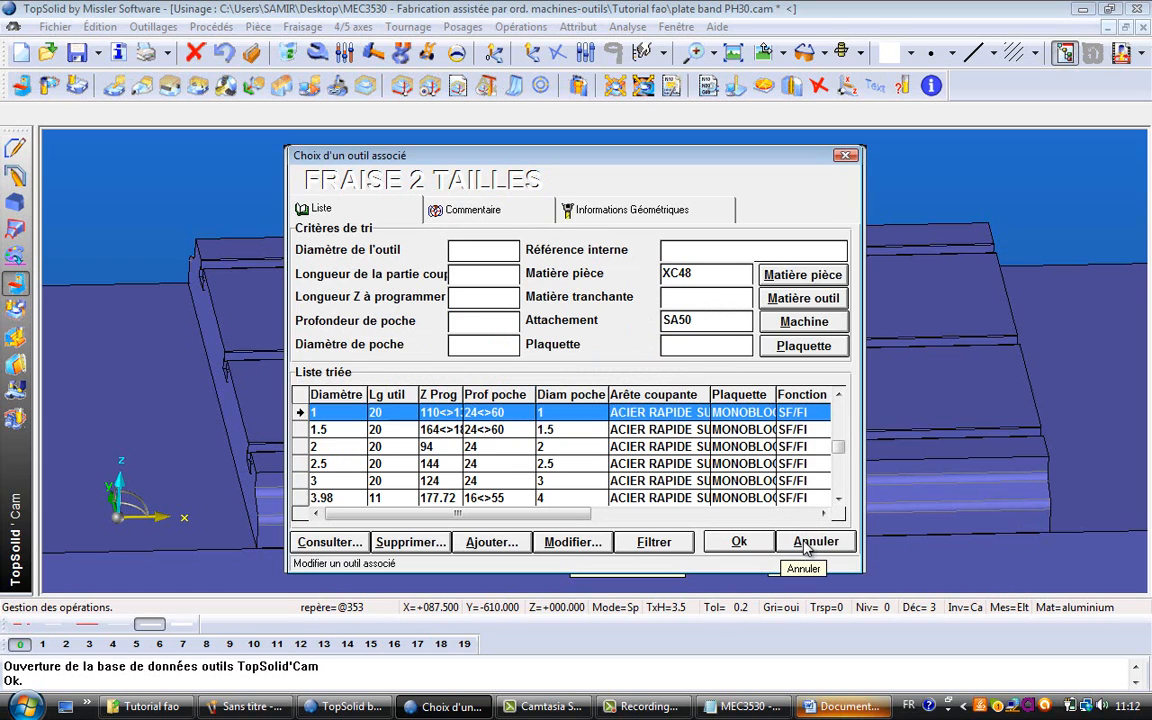
pyautogui.click(846, 157)
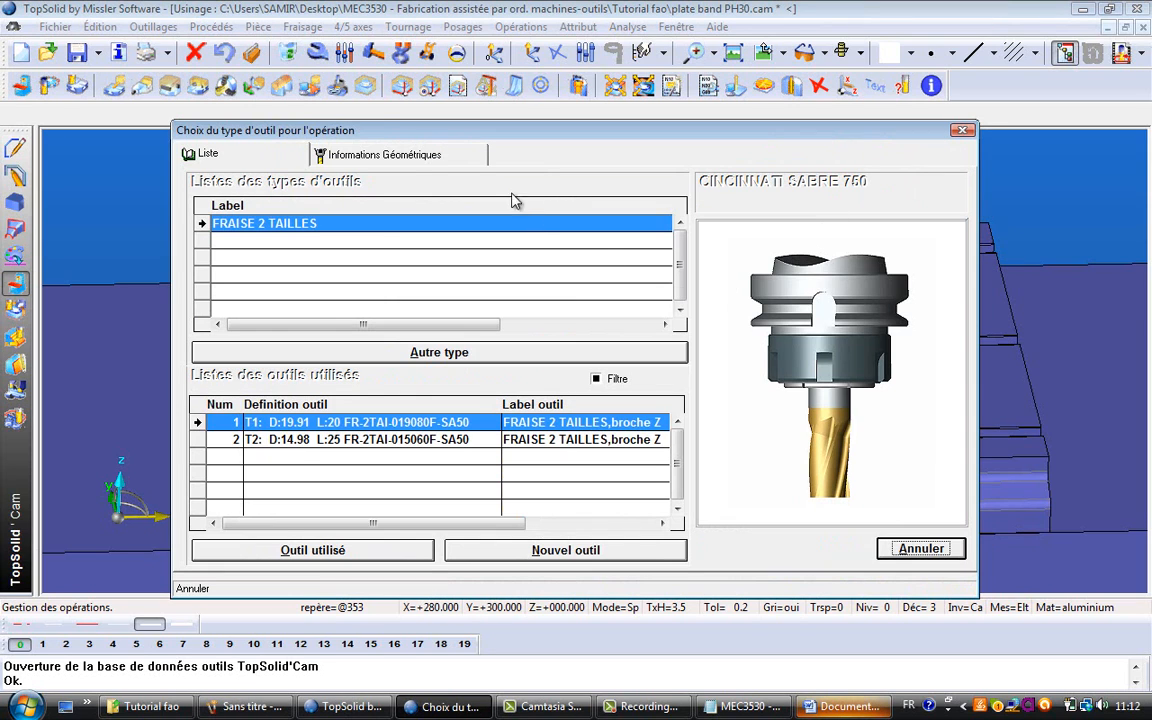
pyautogui.click(921, 552)
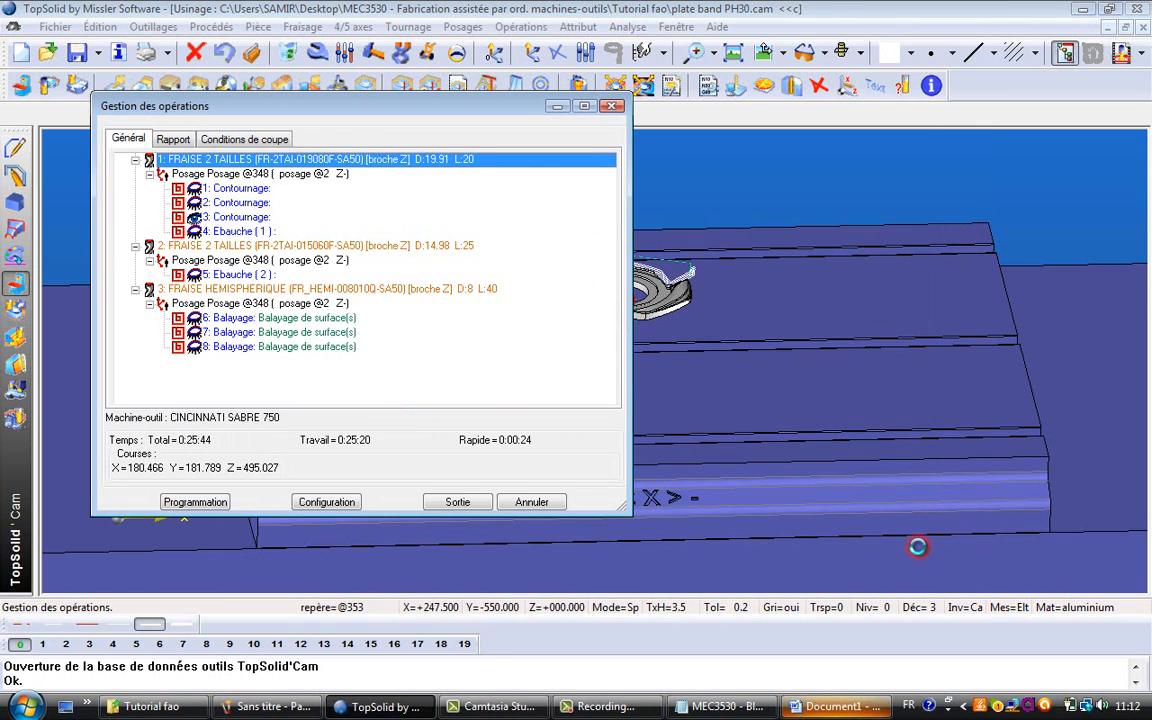
pyautogui.click(541, 505)
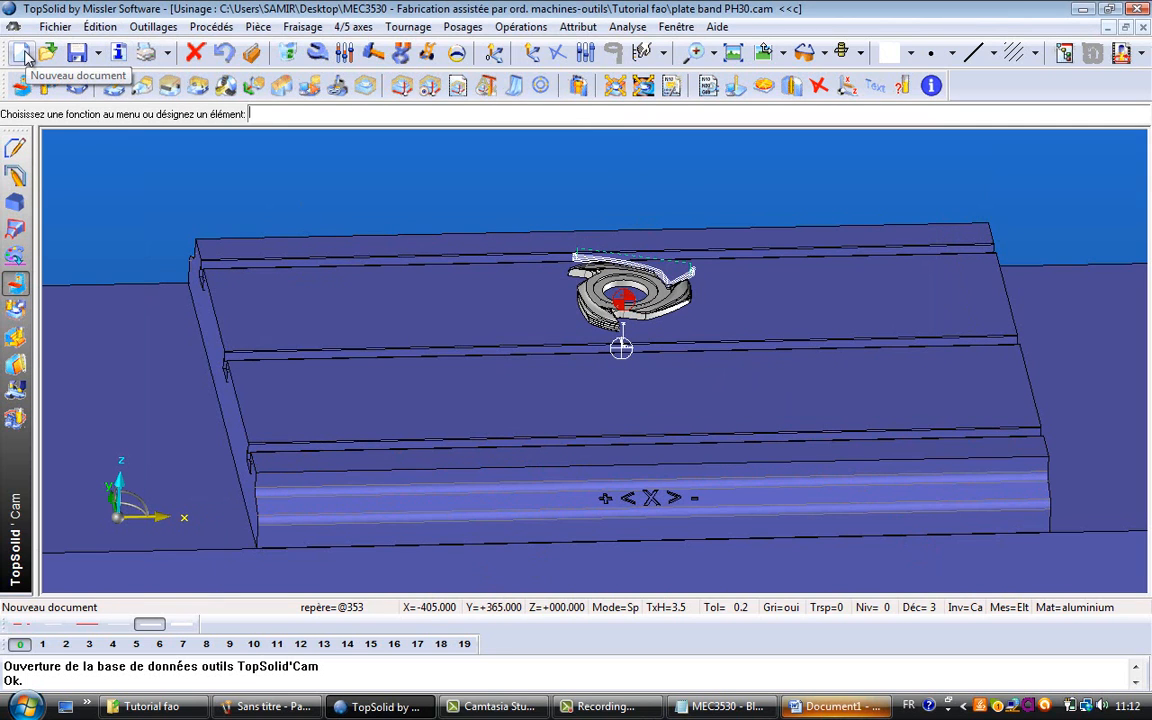
# - Open the CINCINNATI SABRE 750 milling machine for modification
pyautogui.click(150, 27)
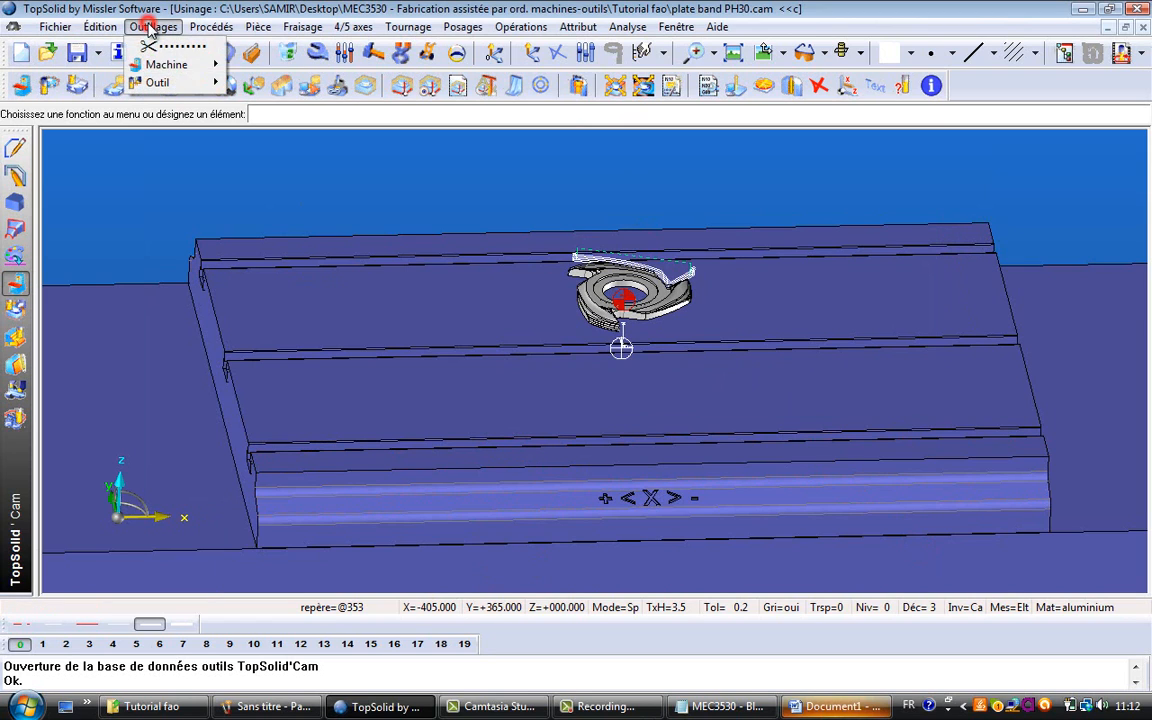
pyautogui.moveTo(217, 68)
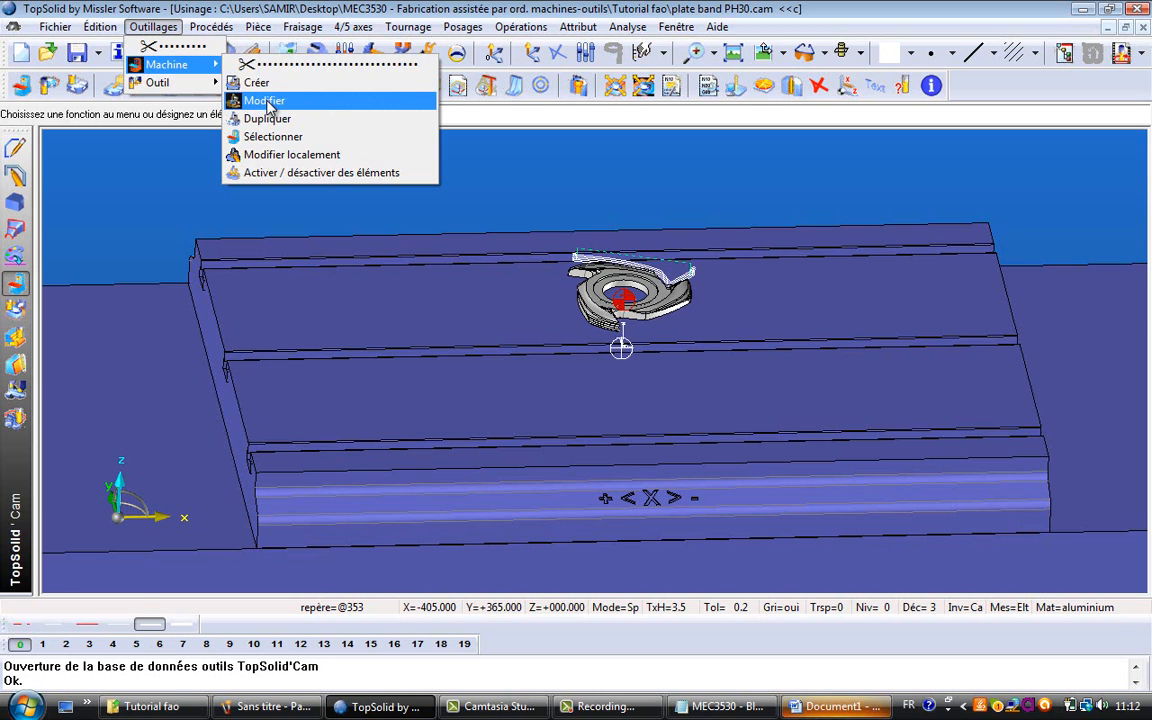
pyautogui.click(264, 101)
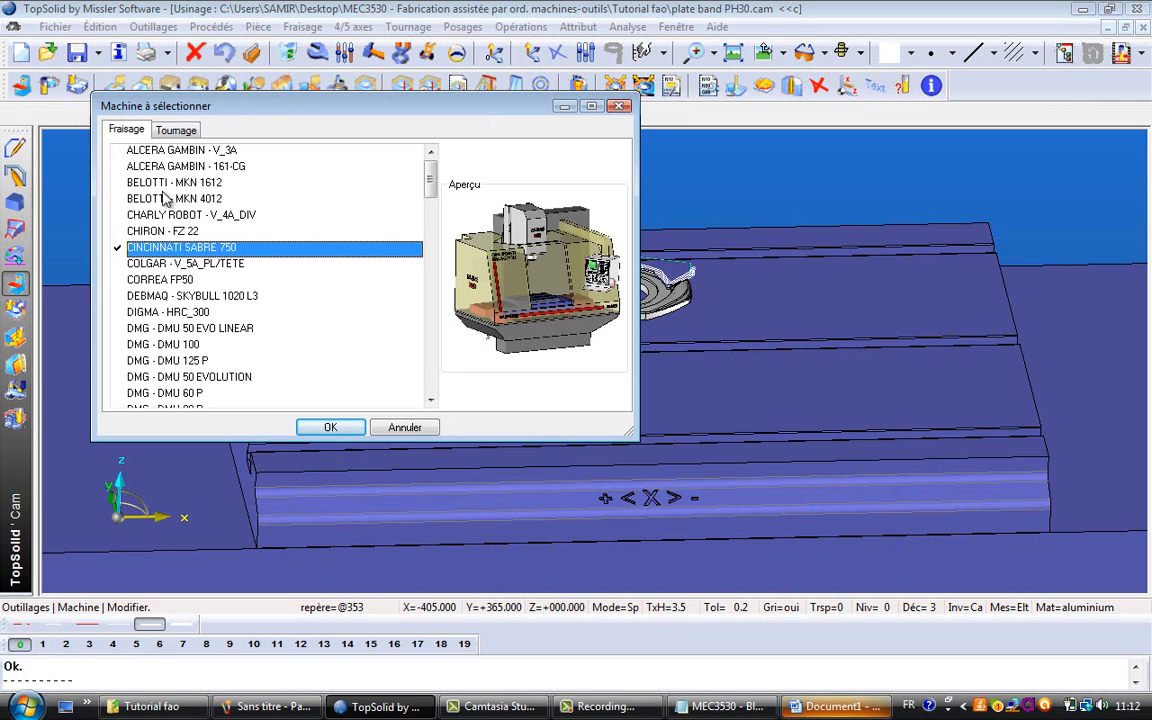
pyautogui.click(318, 428)
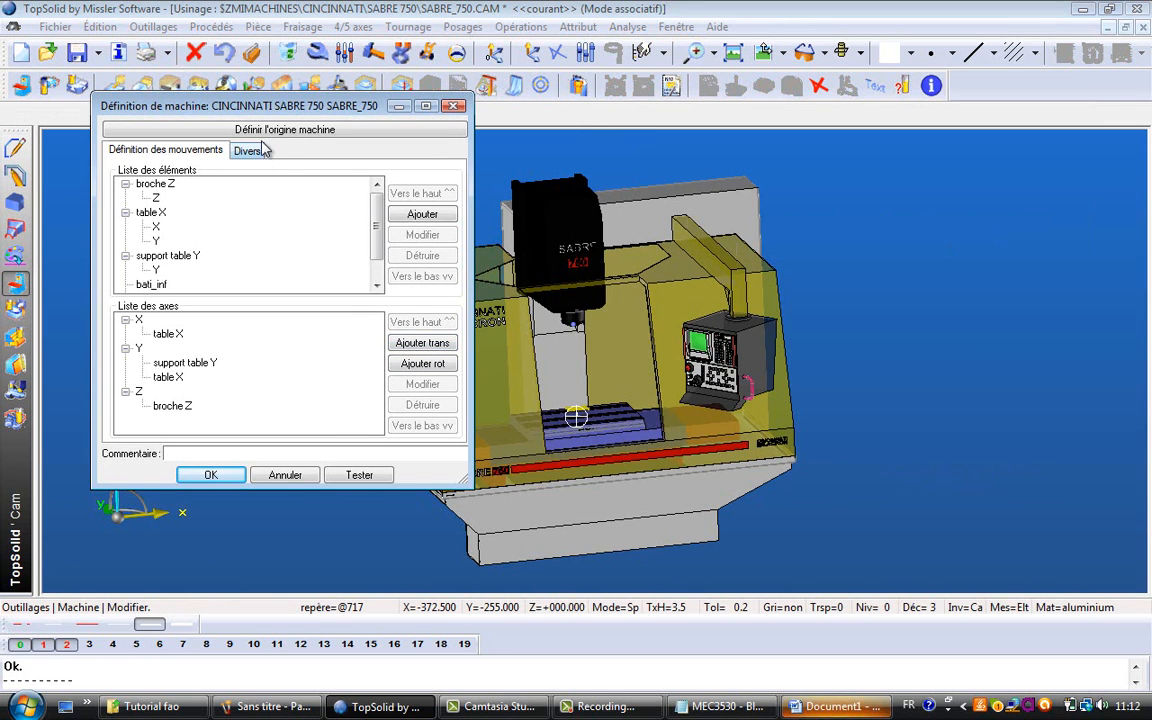
# - Start and cancel defining the machine origin, and review the machine's miscellaneous settings and movement definition
pyautogui.click(260, 131)
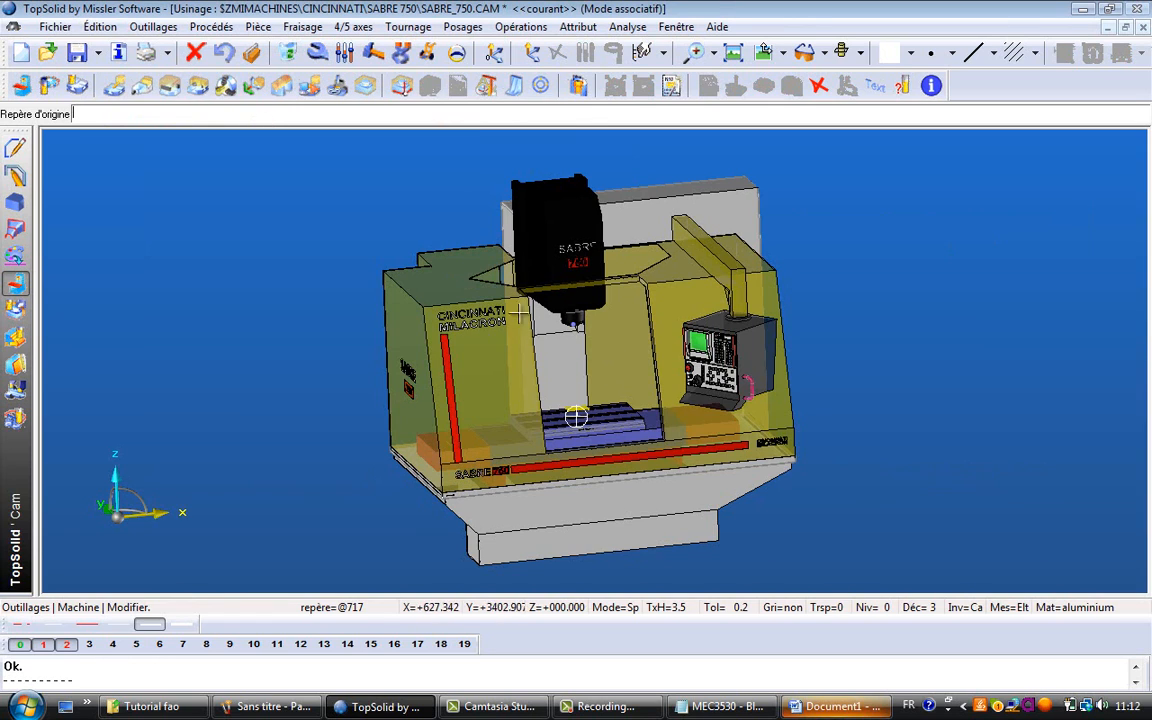
pyautogui.click(195, 55)
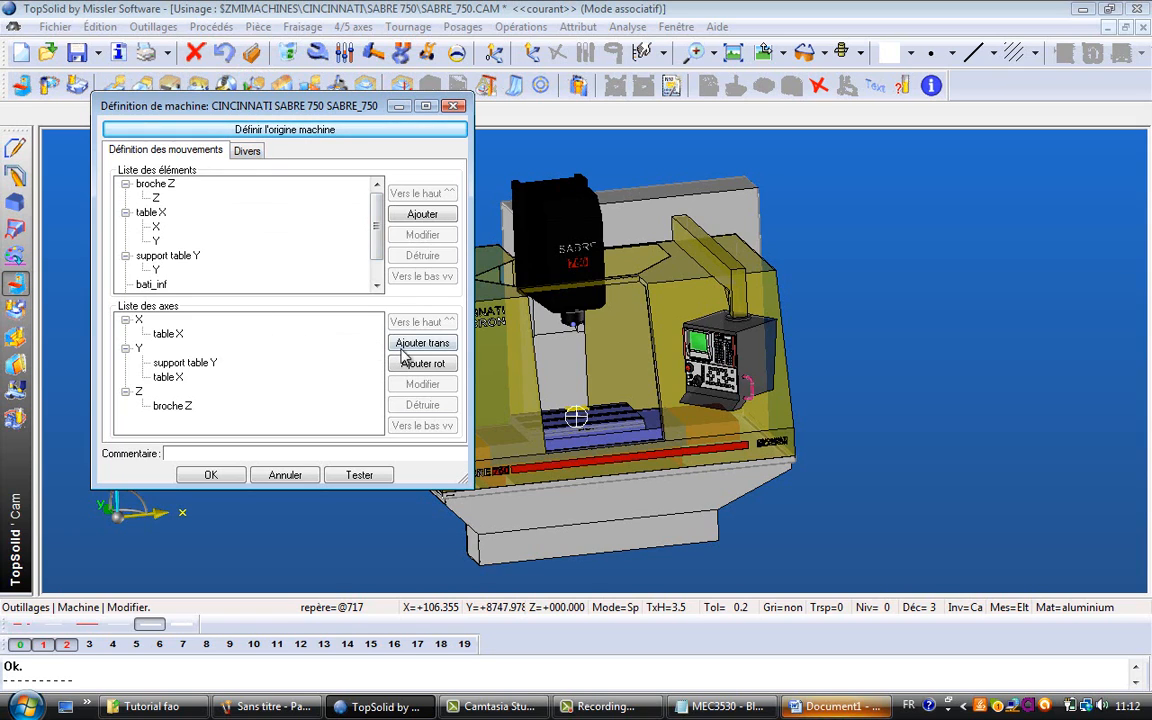
pyautogui.click(245, 151)
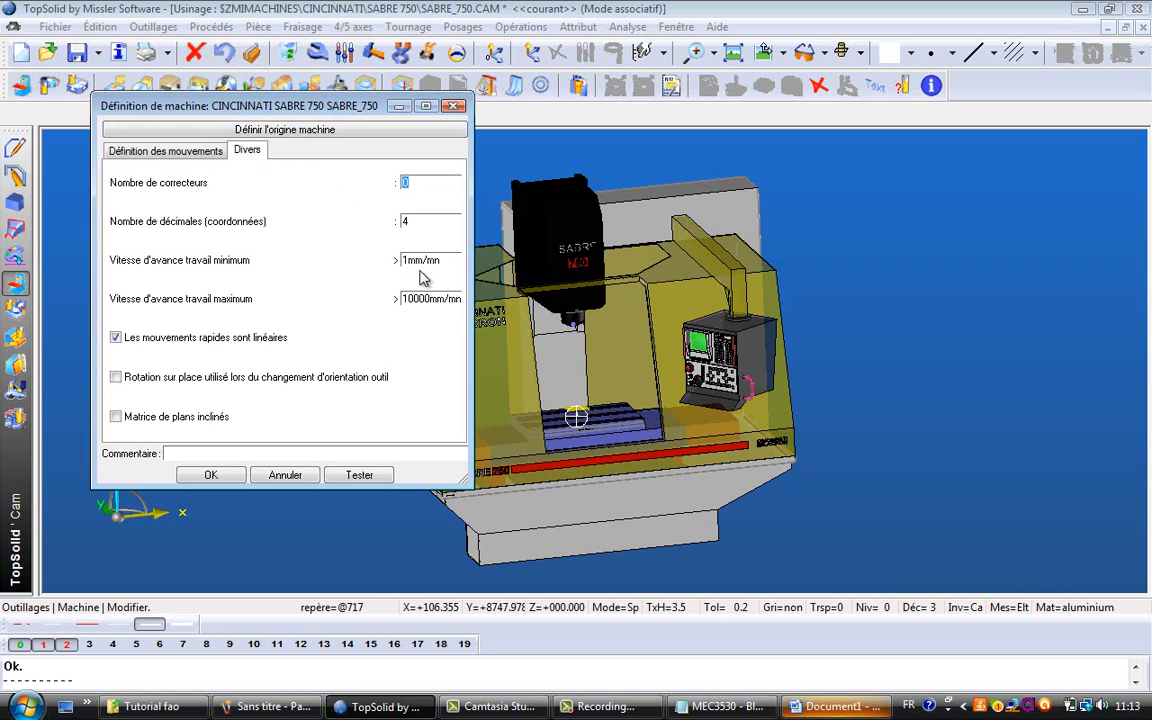
pyautogui.click(172, 149)
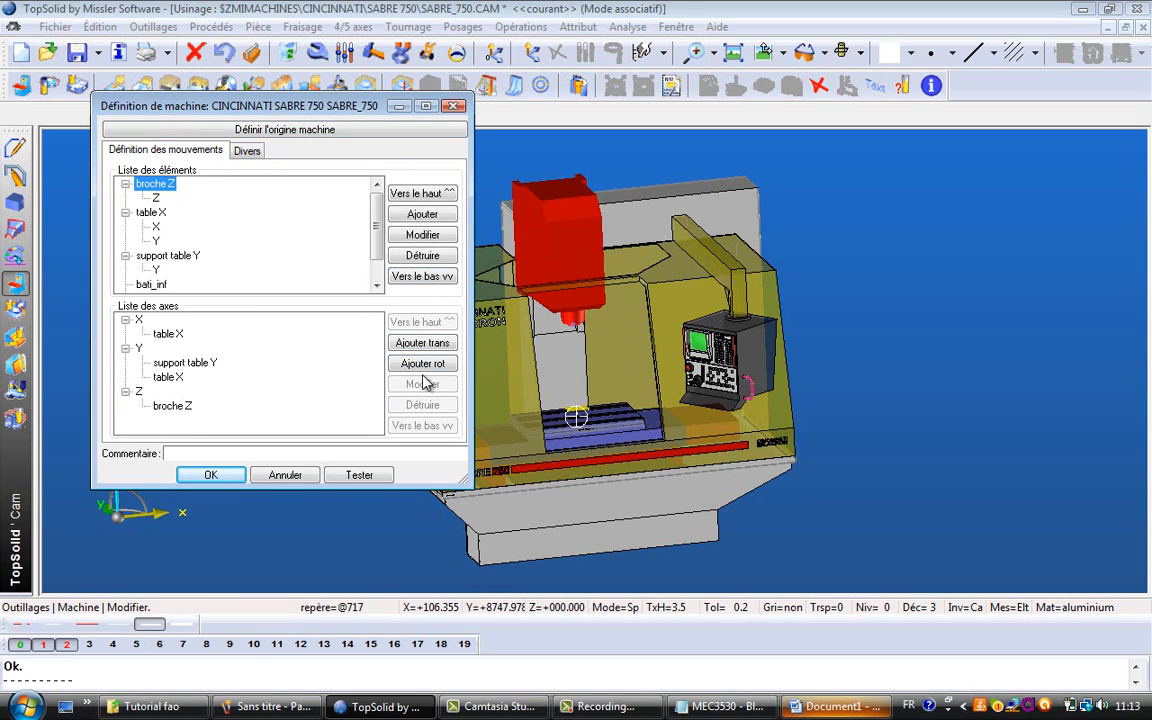
# - Open the machine test for the X, Y and Z axes and arrange its window clear of the machine model
pyautogui.click(358, 476)
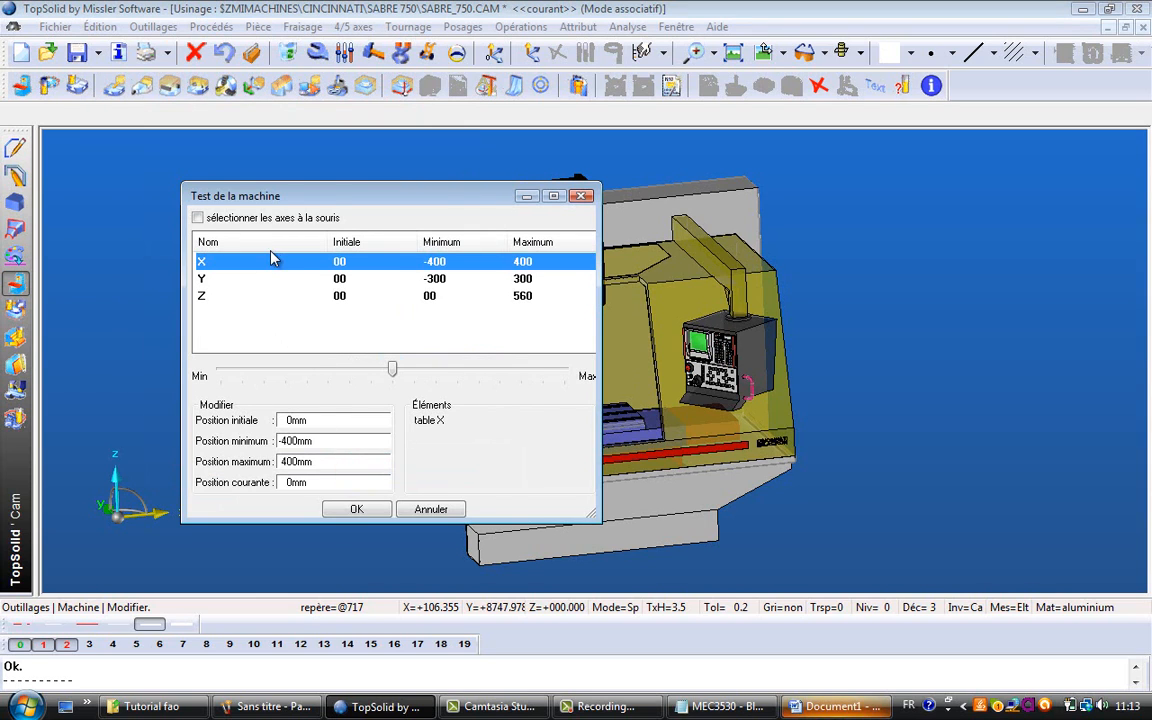
pyautogui.moveTo(330, 188); pyautogui.dragTo(230, 172)
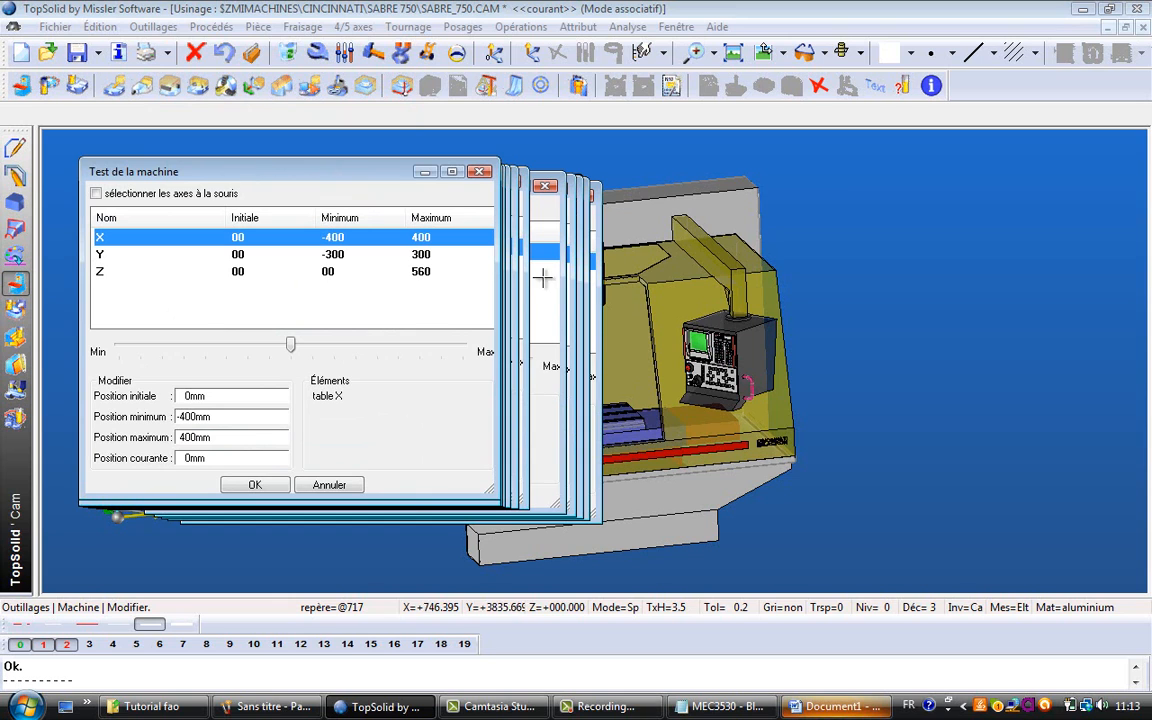
pyautogui.keyDown('ctrl'); pyautogui.moveTo(800, 180); pyautogui.dragTo(787, 238); pyautogui.keyUp('ctrl')
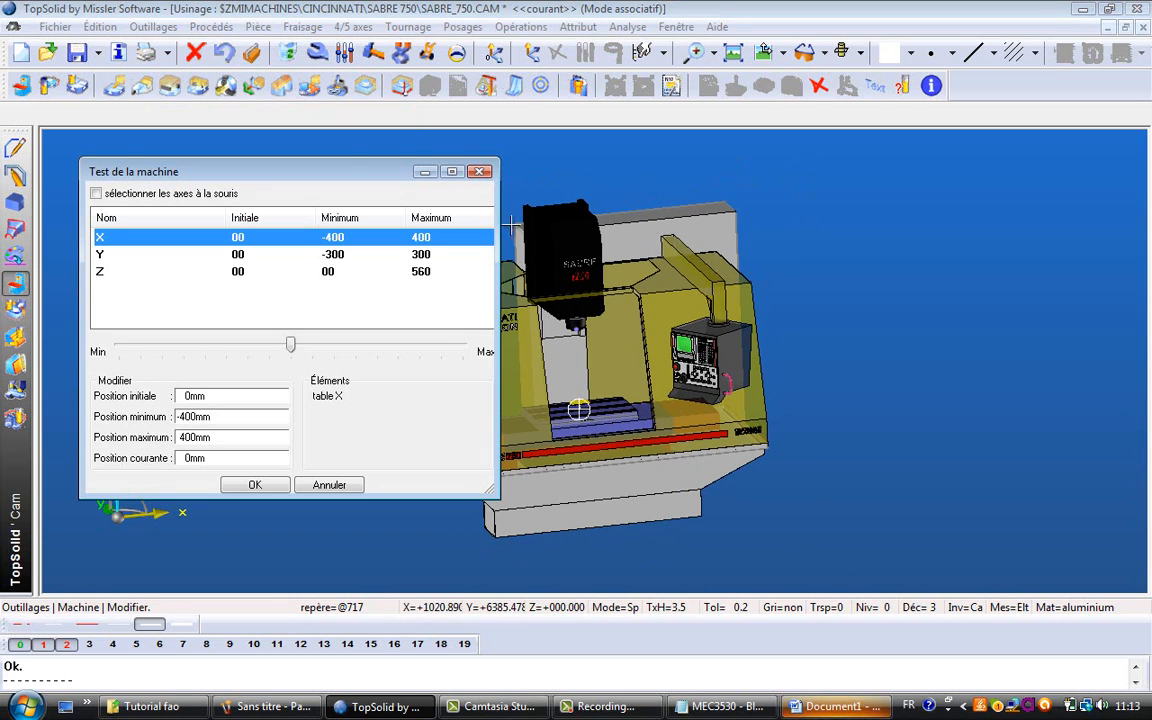
pyautogui.moveTo(349, 177); pyautogui.dragTo(310, 174)
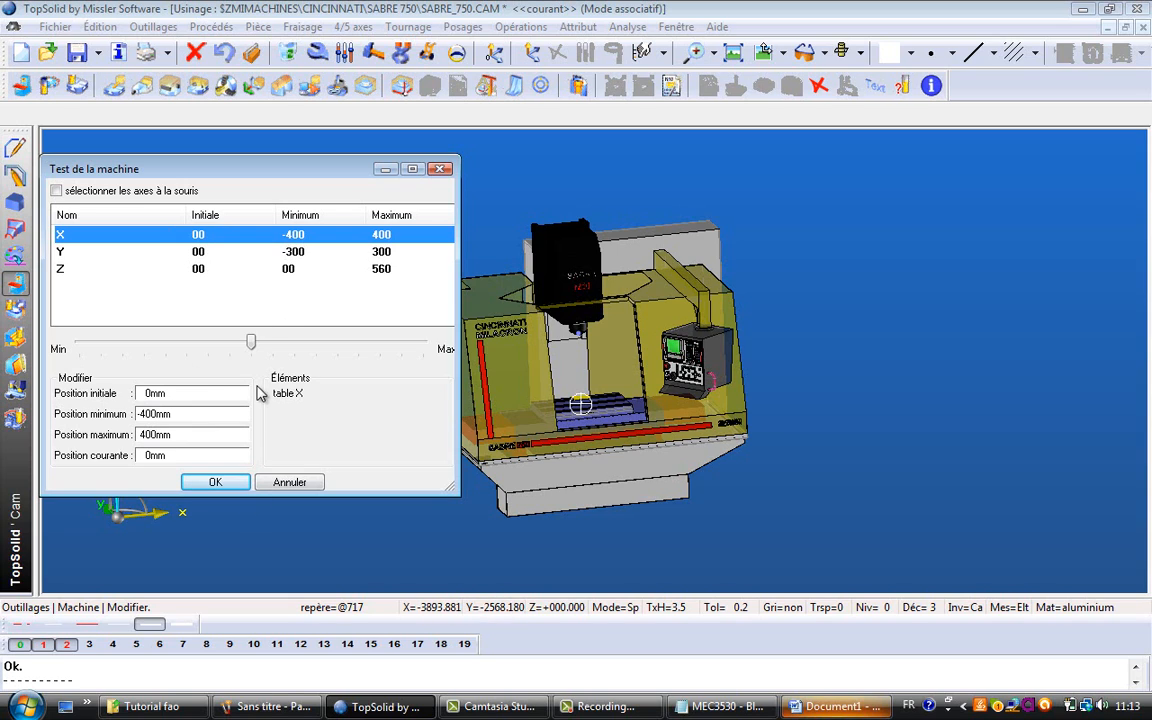
# - Select the Y and Z axes in turn in the machine test, and run the Z spindle to 560 mm and back to 0 mm
pyautogui.click(145, 251)
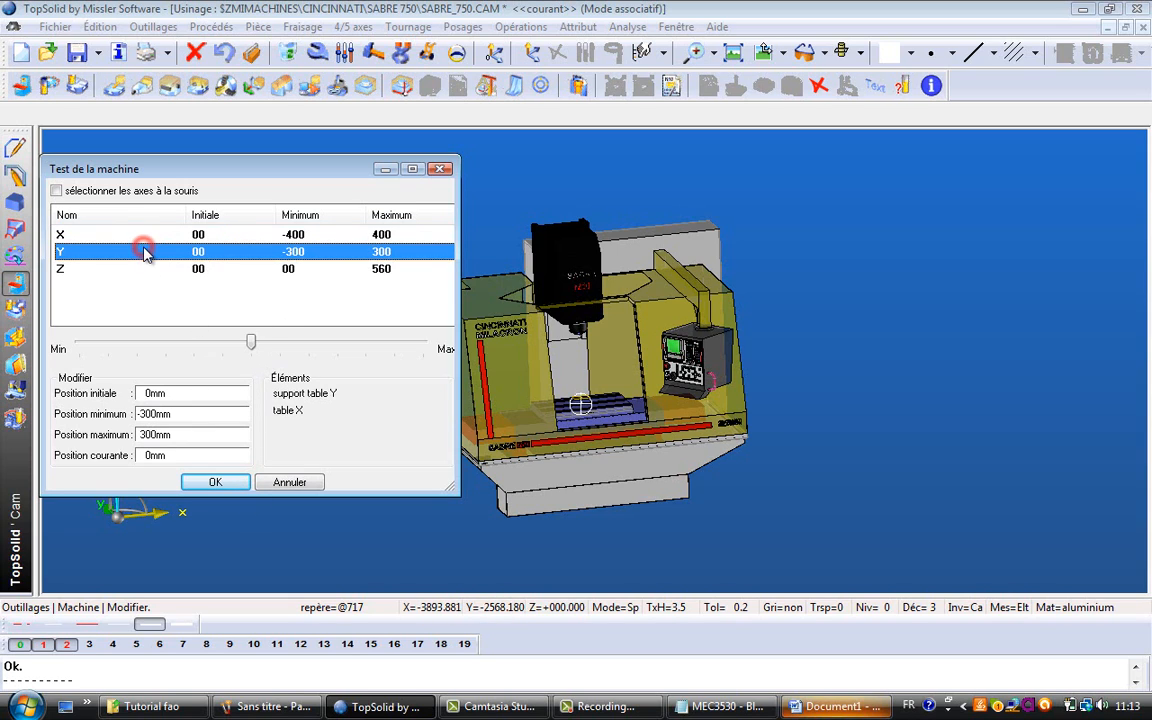
pyautogui.click(145, 268)
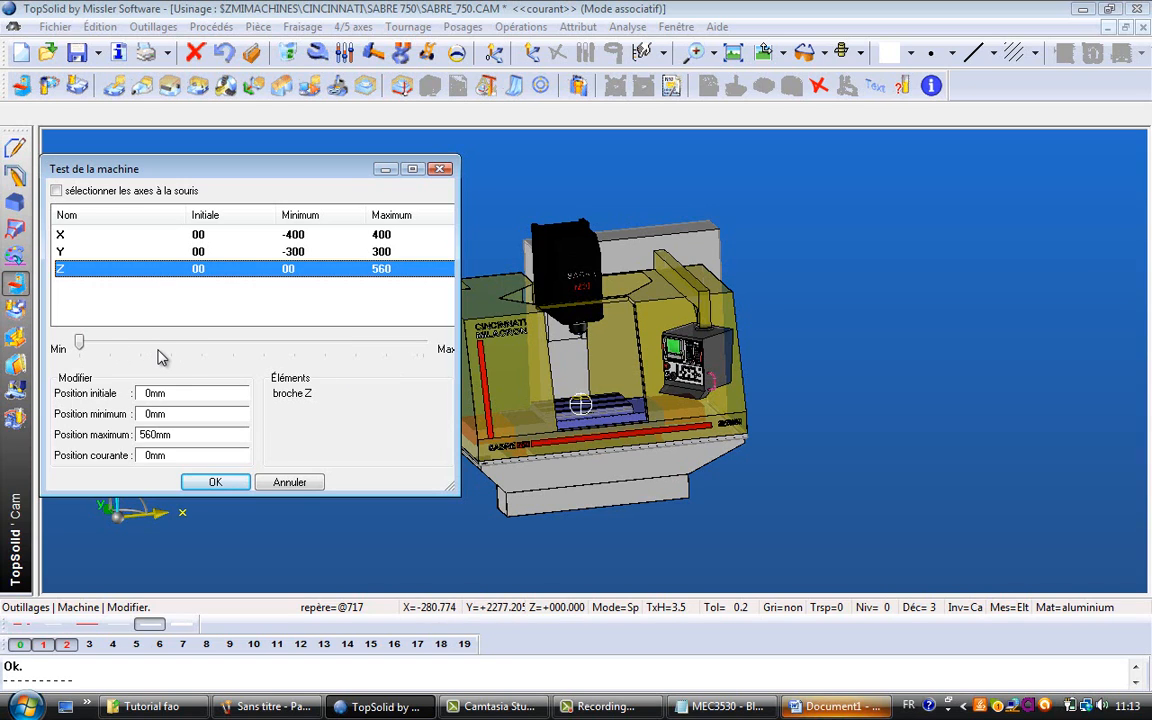
pyautogui.click(81, 345)
pyautogui.moveTo(81, 345); pyautogui.dragTo(437, 355)
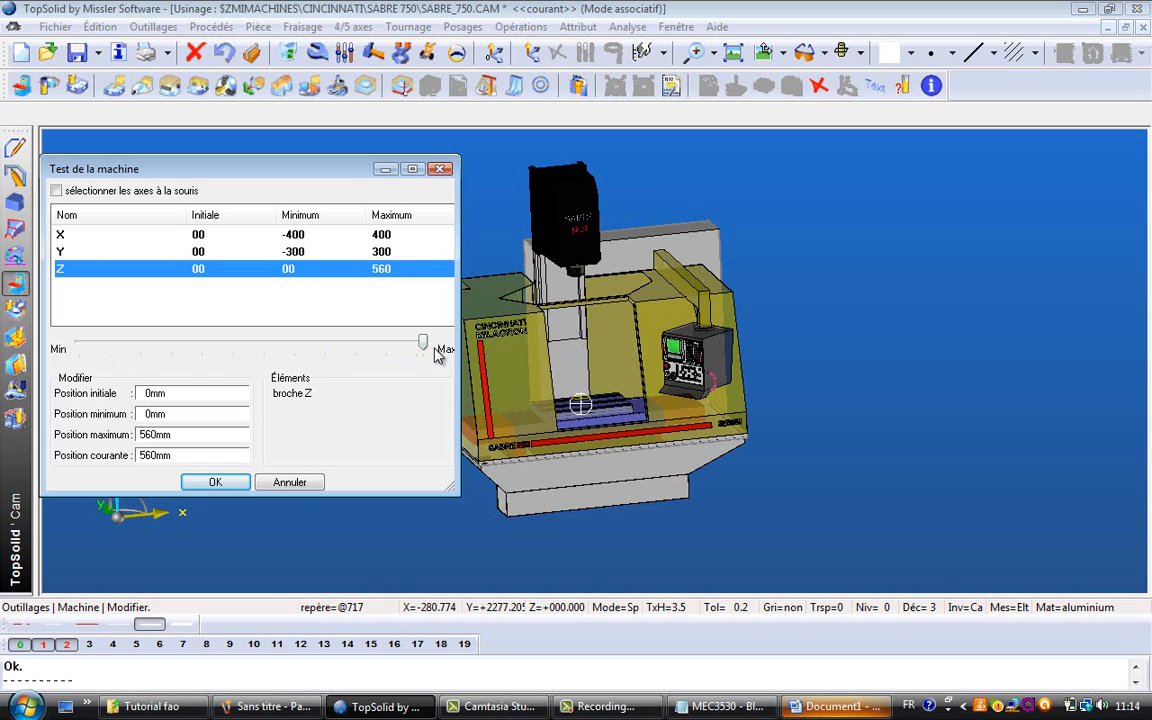
pyautogui.moveTo(425, 343); pyautogui.dragTo(72, 342)
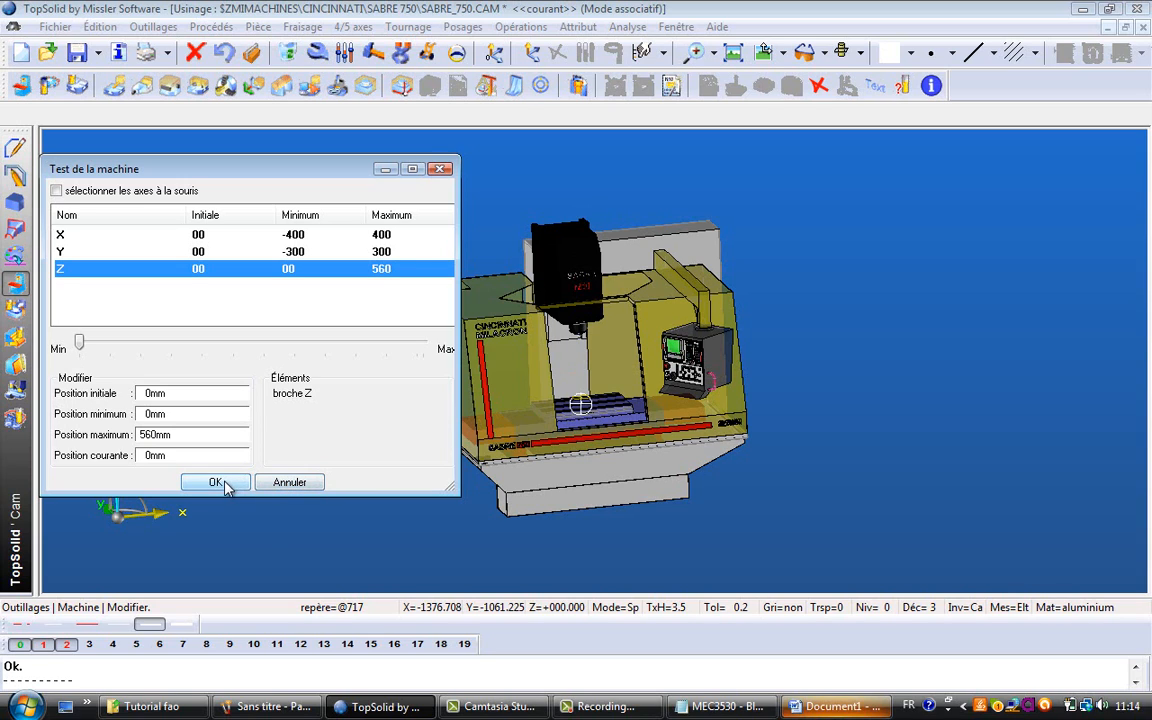
# - Cancel the machine test and machine definition, and close the SABRE_750 machine document without saving the modifications
pyautogui.click(289, 482)
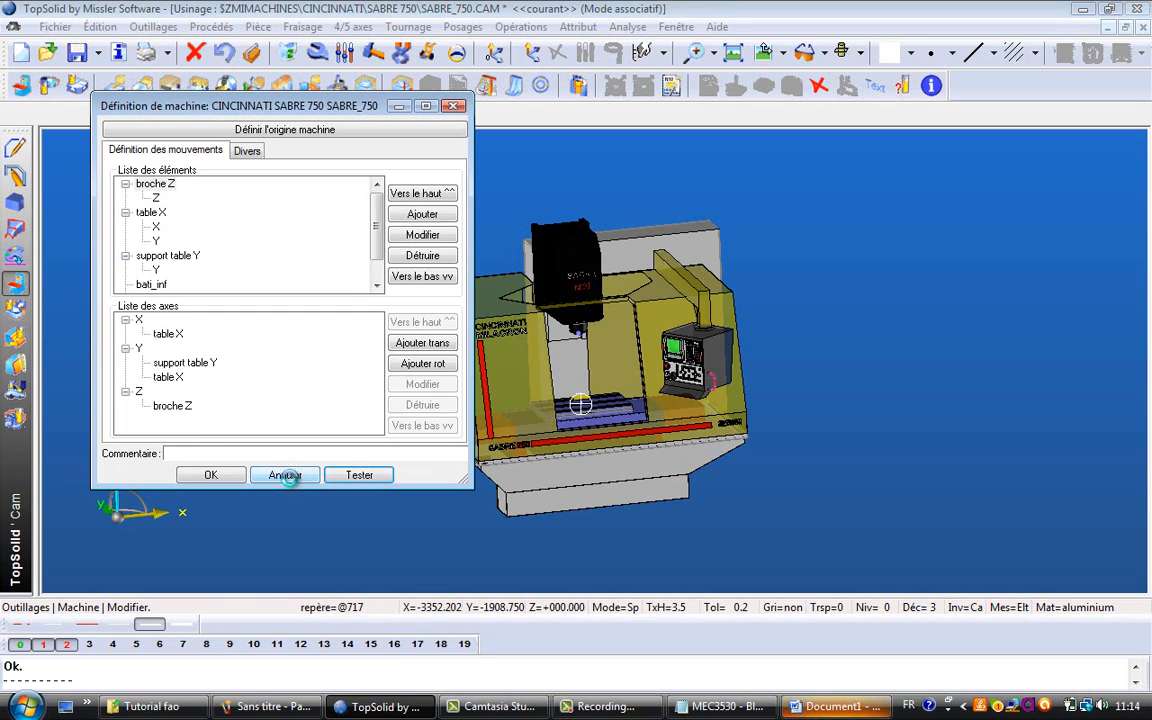
pyautogui.click(286, 476)
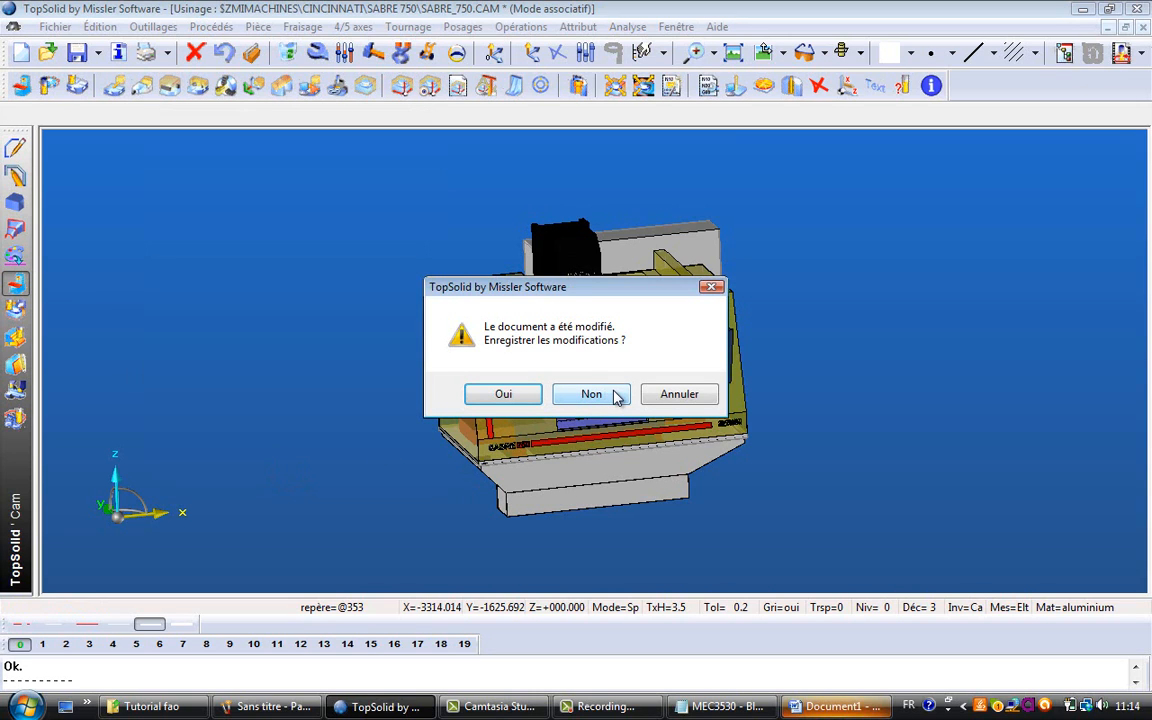
pyautogui.click(678, 395)
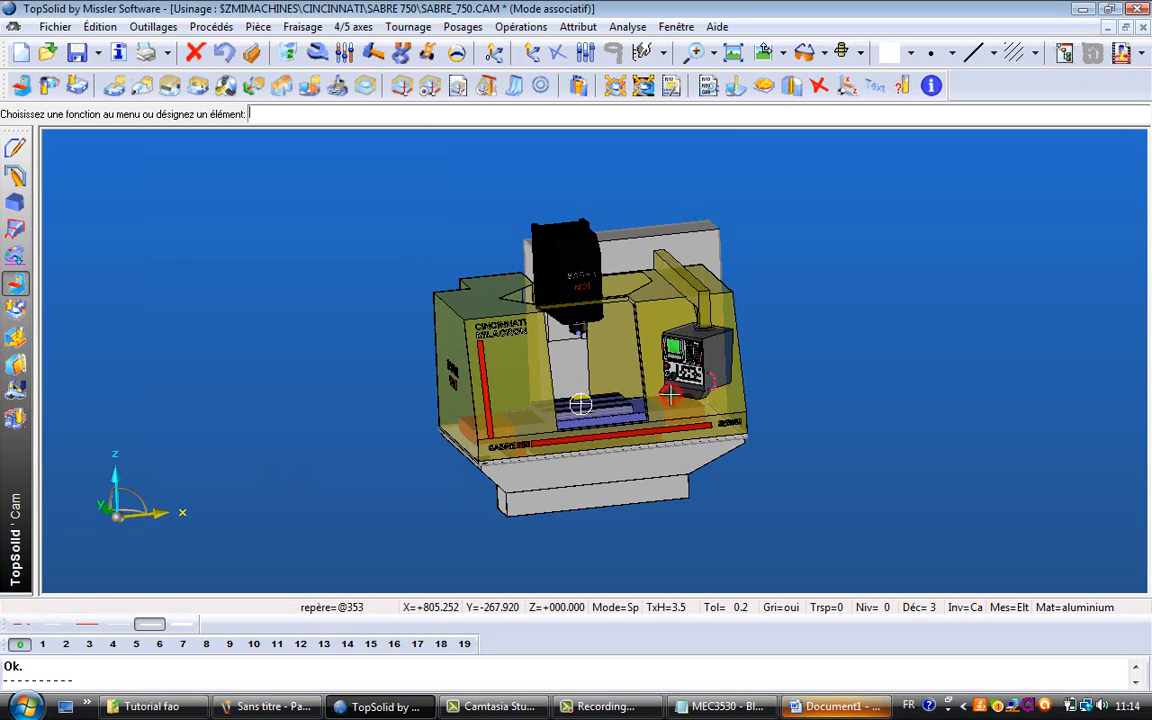
pyautogui.click(1144, 30)
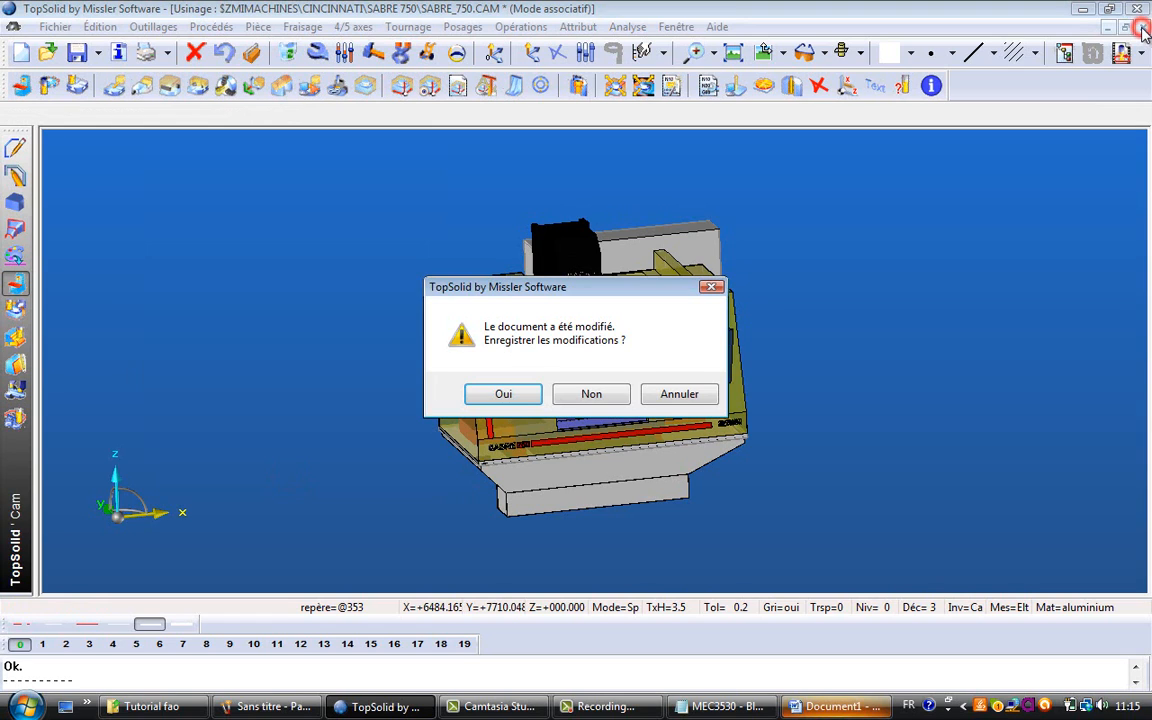
pyautogui.click(593, 397)
pyautogui.click(593, 397)
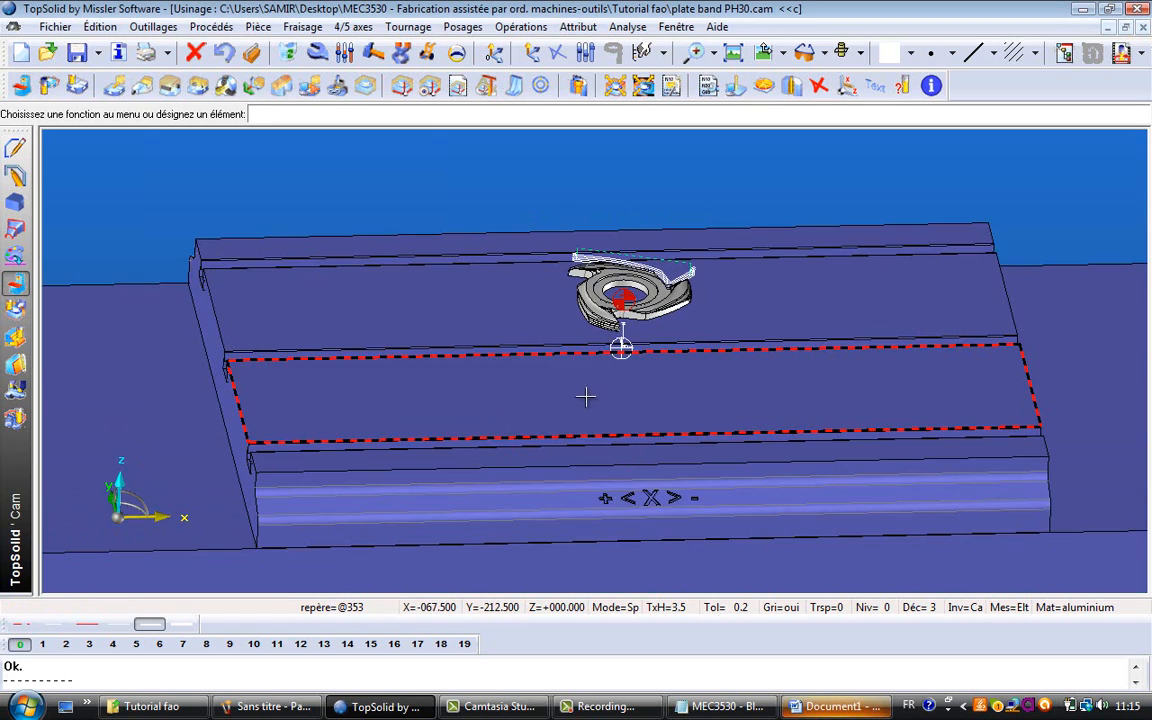
# - Bring up the MEC3530 NC program in Notepad to review the hemispherical cutter's tool call and surface sweeping blocks, and minimize it
pyautogui.keyDown('ctrl'); pyautogui.moveTo(838, 262); pyautogui.dragTo(743, 563); pyautogui.keyUp('ctrl')
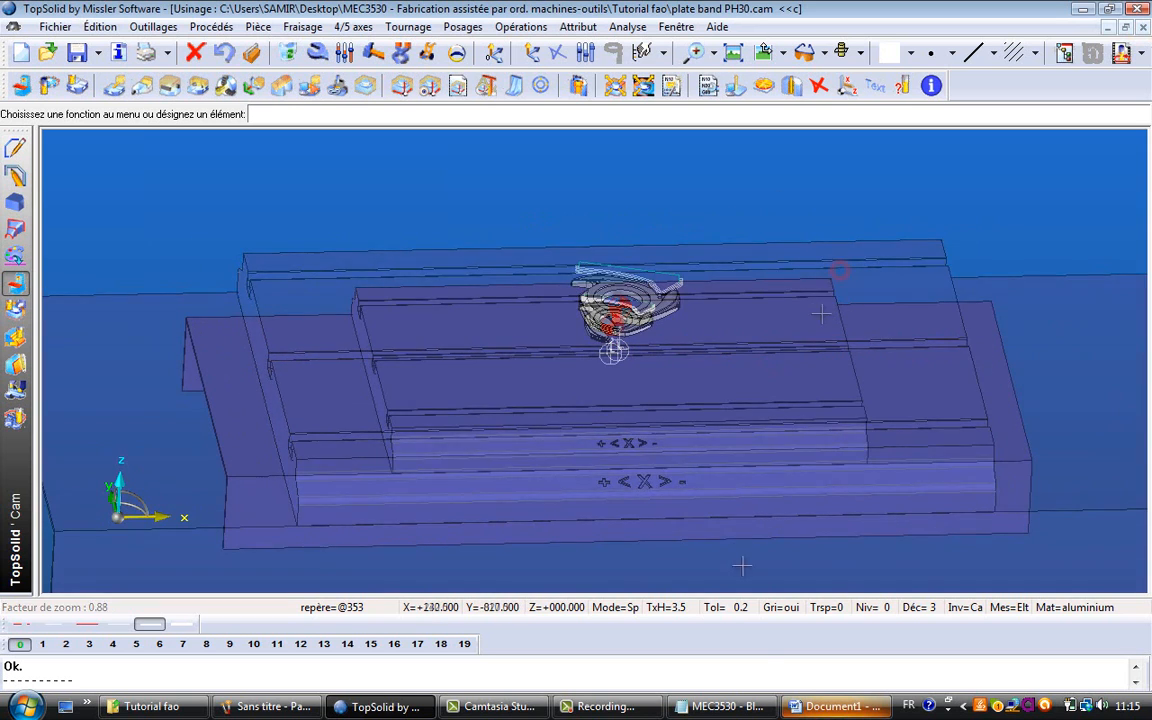
pyautogui.click(720, 706)
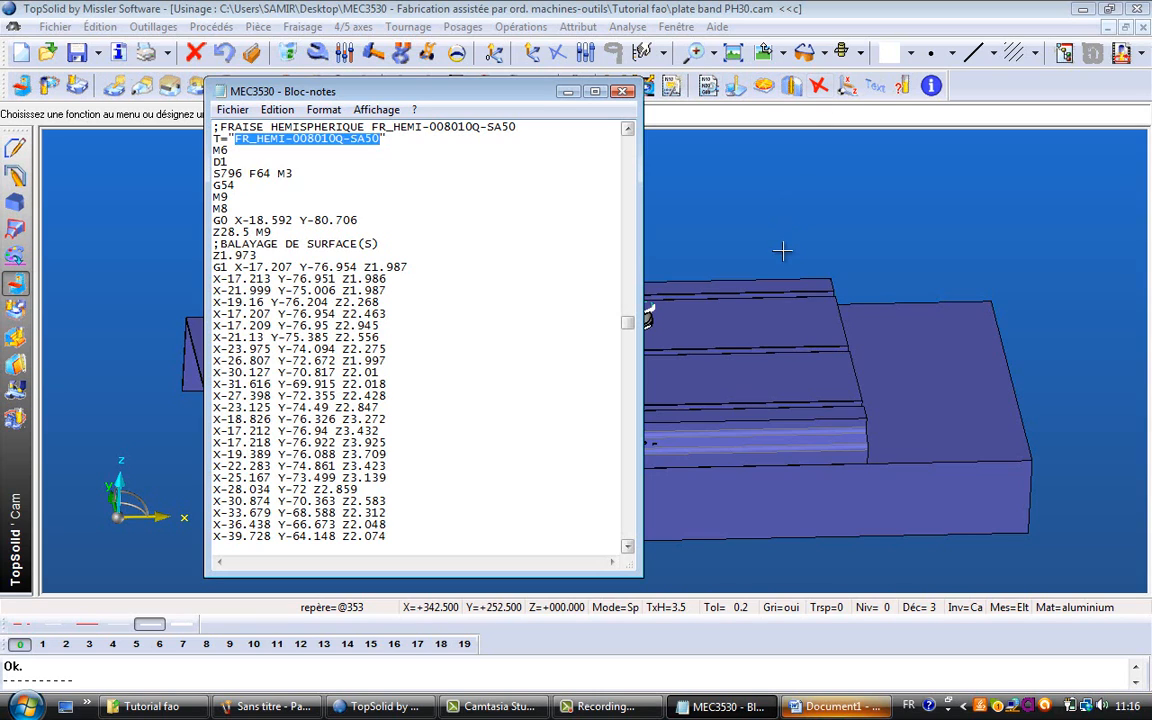
pyautogui.click(569, 93)
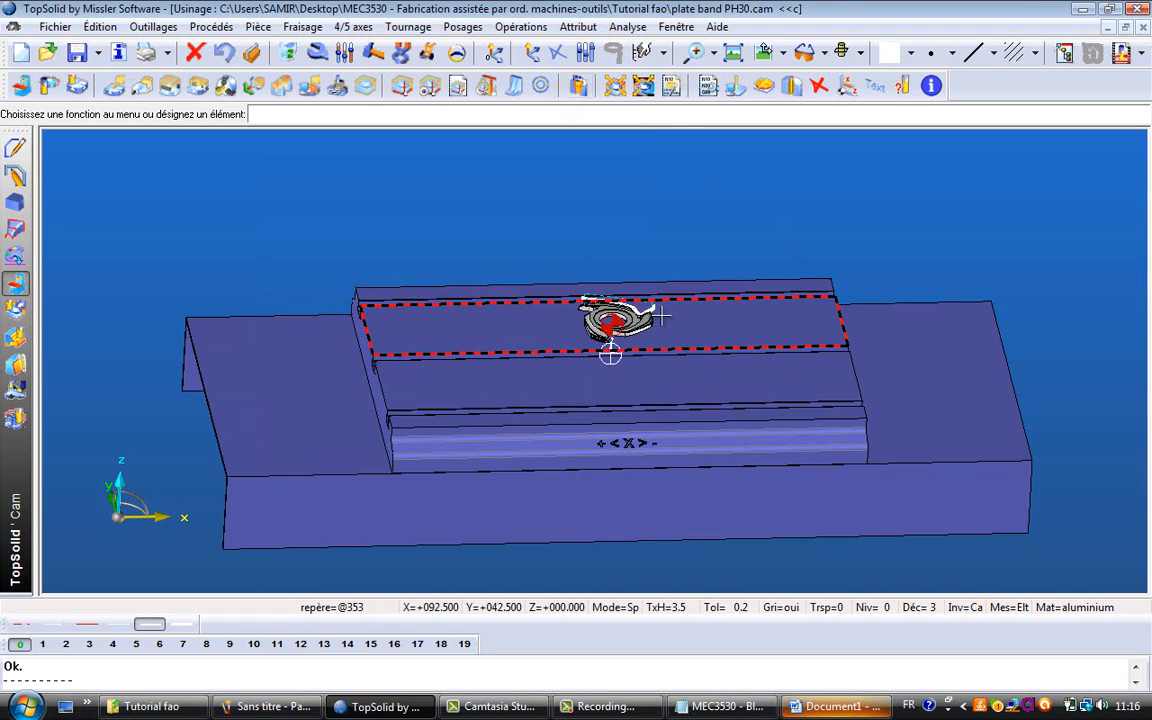
# - Examine the bladed ring part and its toolpath on the machine table, both up close and with the whole table in view
pyautogui.scroll(2, 560, 225)
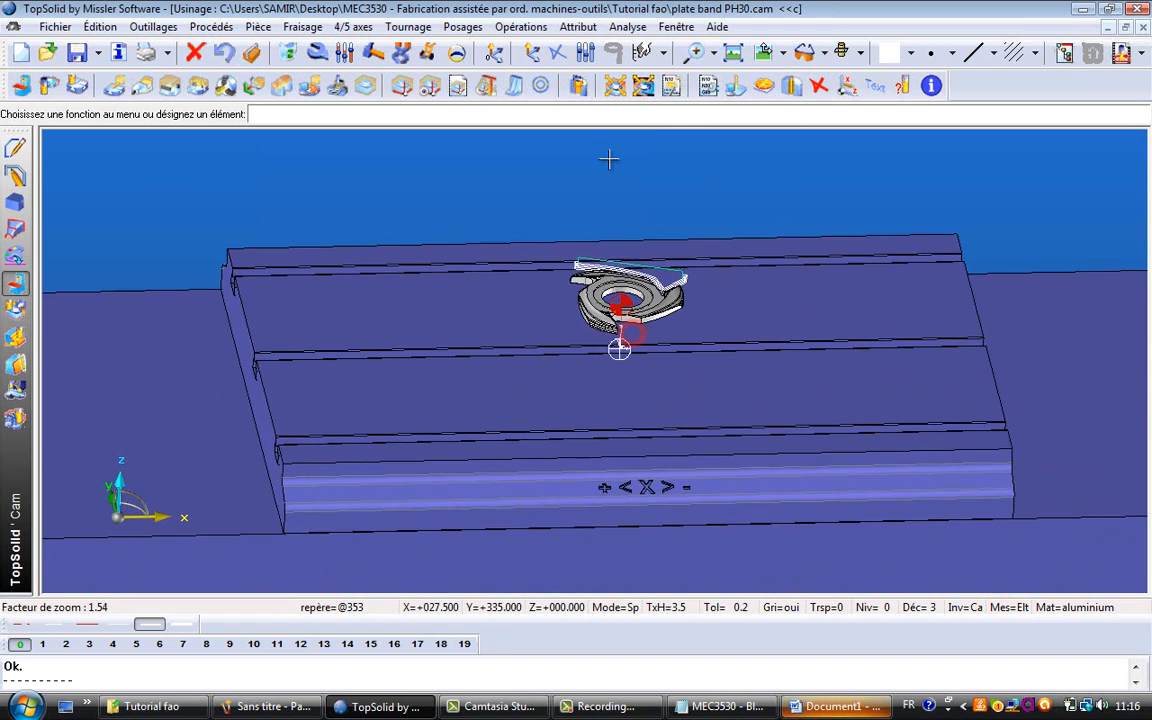
pyautogui.moveTo(716, 385); pyautogui.dragTo(638, 158, button='middle')
pyautogui.moveTo(720, 318); pyautogui.dragTo(697, 281, button='middle')
pyautogui.moveTo(650, 231); pyautogui.dragTo(638, 139, button='middle')
pyautogui.moveTo(671, 194); pyautogui.dragTo(619, 172, button='middle')
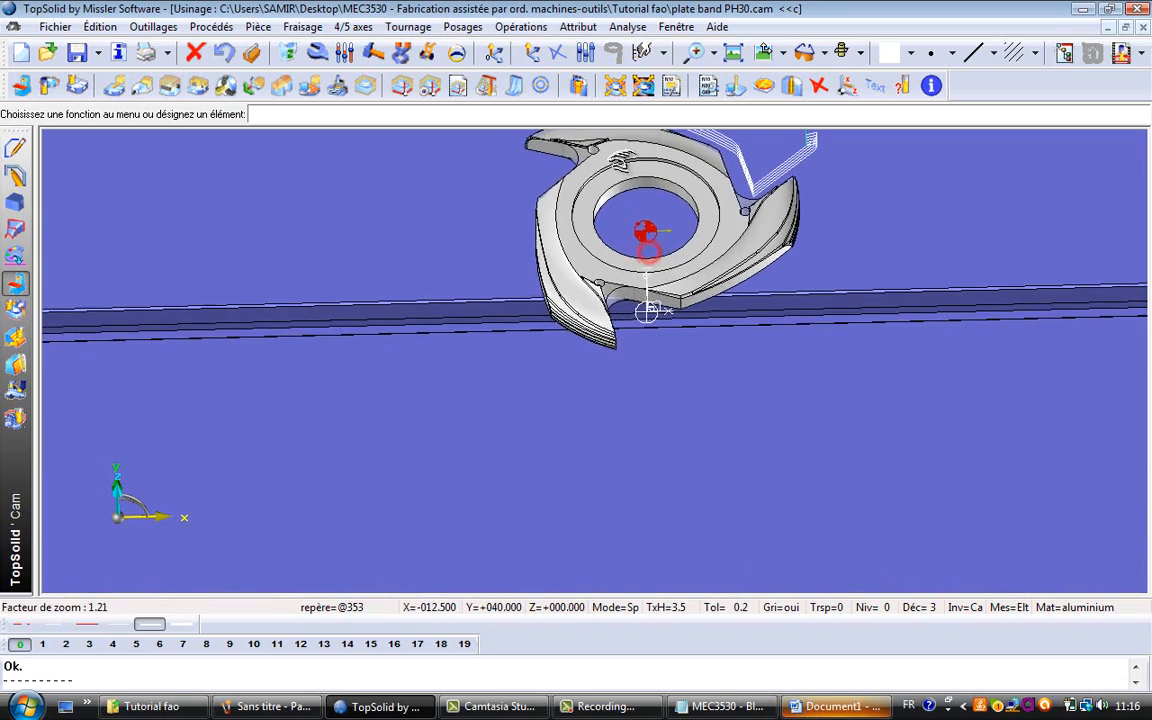
pyautogui.moveTo(679, 238); pyautogui.dragTo(650, 213, button='middle')
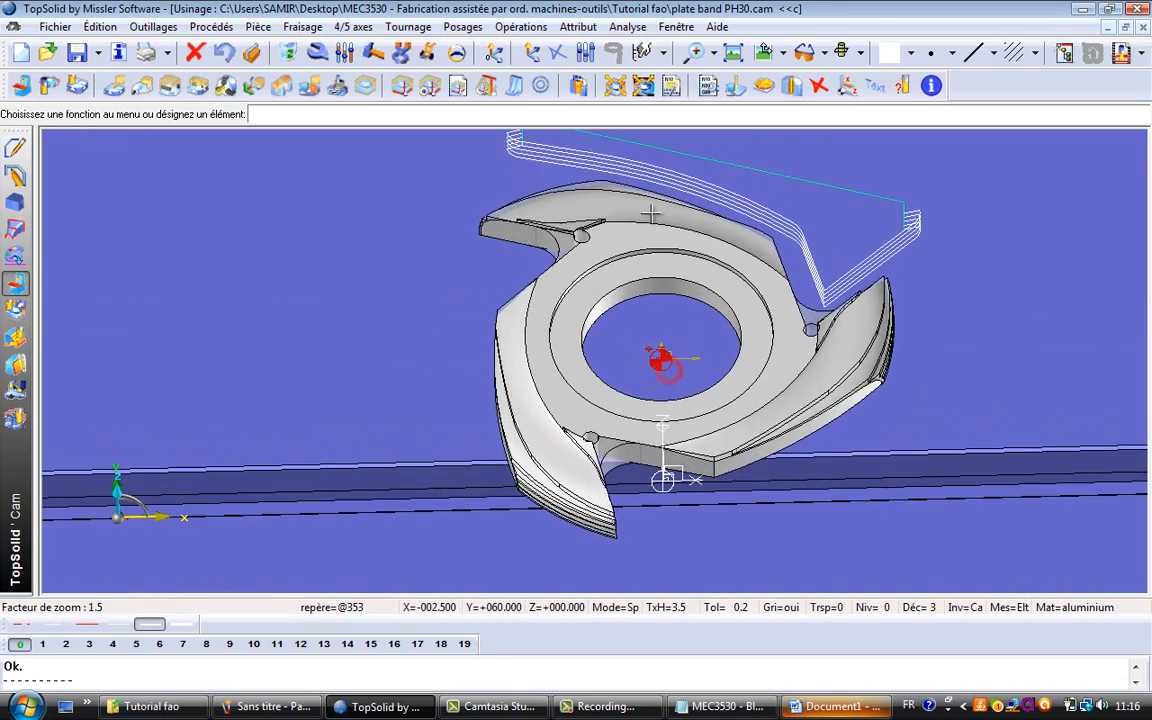
pyautogui.moveTo(743, 419); pyautogui.dragTo(709, 204, button='middle')
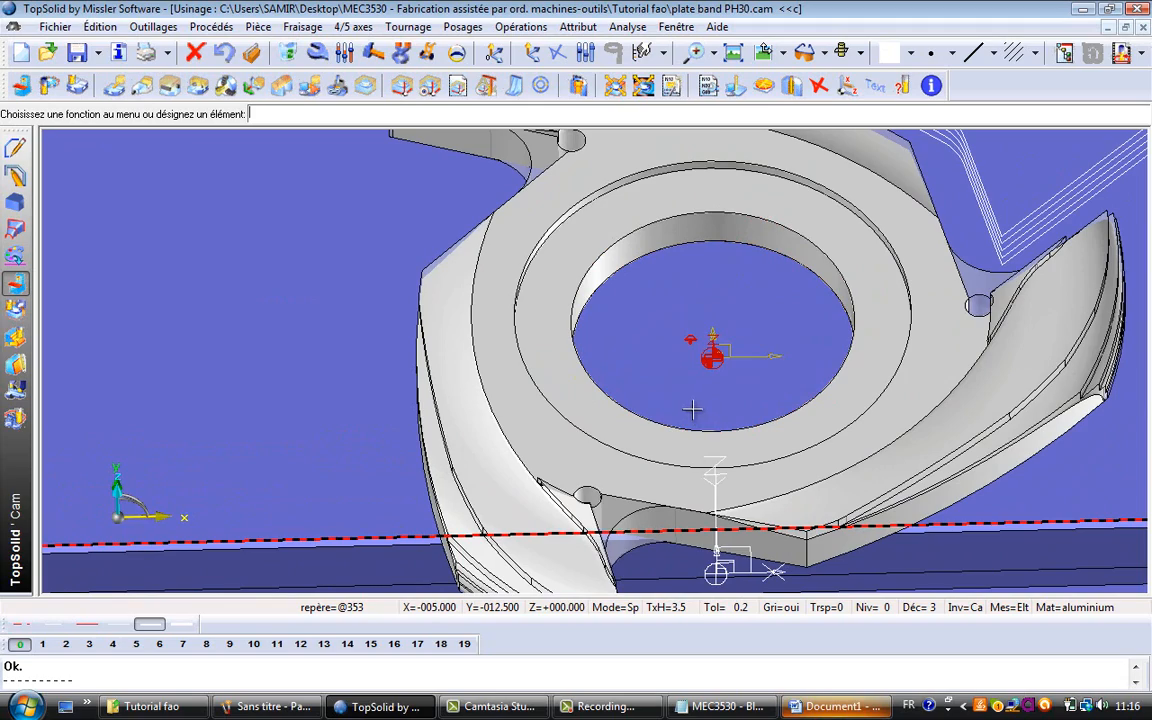
pyautogui.moveTo(694, 347); pyautogui.dragTo(617, 507, button='middle')
pyautogui.moveTo(627, 388); pyautogui.dragTo(509, 666, button='middle')
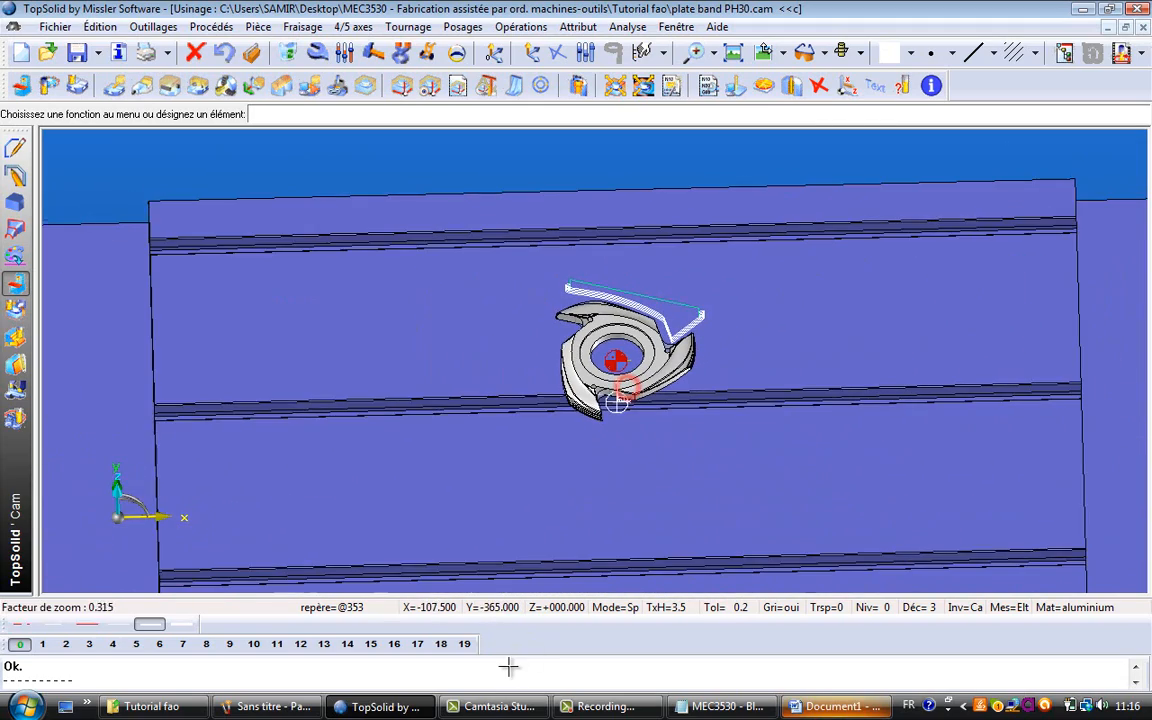
pyautogui.moveTo(548, 361); pyautogui.dragTo(463, 538, button='middle')
pyautogui.moveTo(487, 370); pyautogui.dragTo(473, 294, button='middle')
pyautogui.moveTo(547, 411)
pyautogui.mouseDown(button='middle')
pyautogui.moveTo(540, 365)
pyautogui.moveTo(542, 378)
pyautogui.moveTo(497, 413)
pyautogui.moveTo(548, 429)
pyautogui.moveTo(503, 387)
pyautogui.moveTo(510, 365)
pyautogui.moveTo(542, 414)
pyautogui.mouseUp(button='middle')
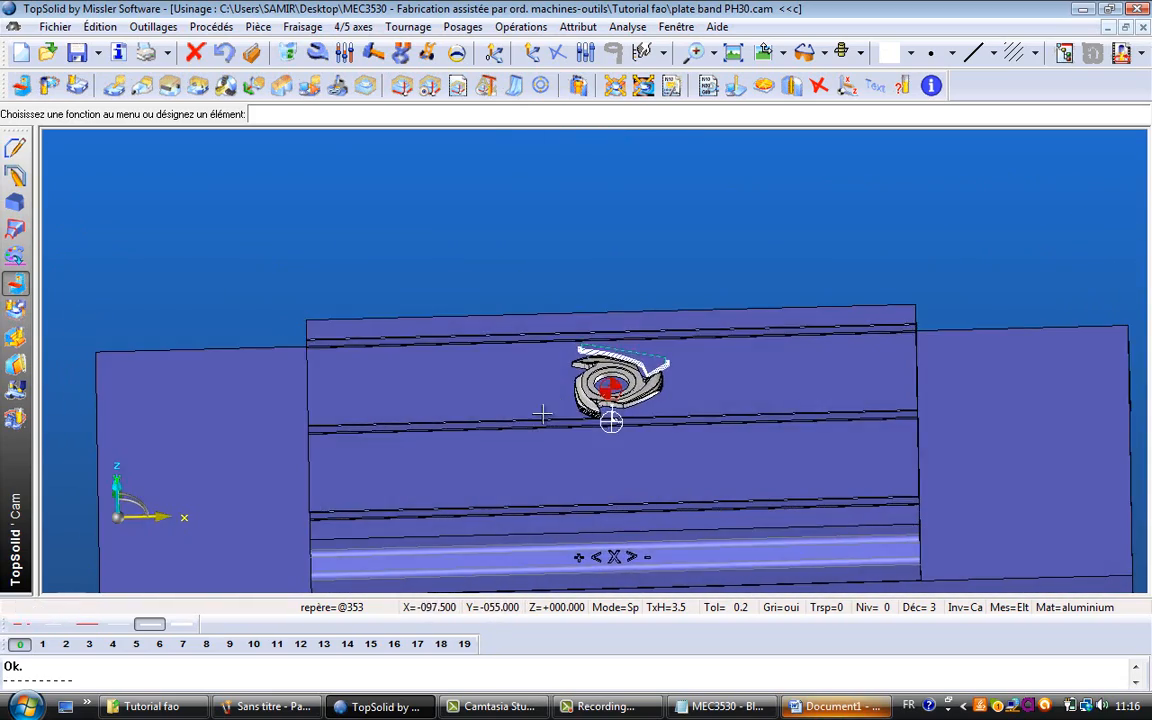